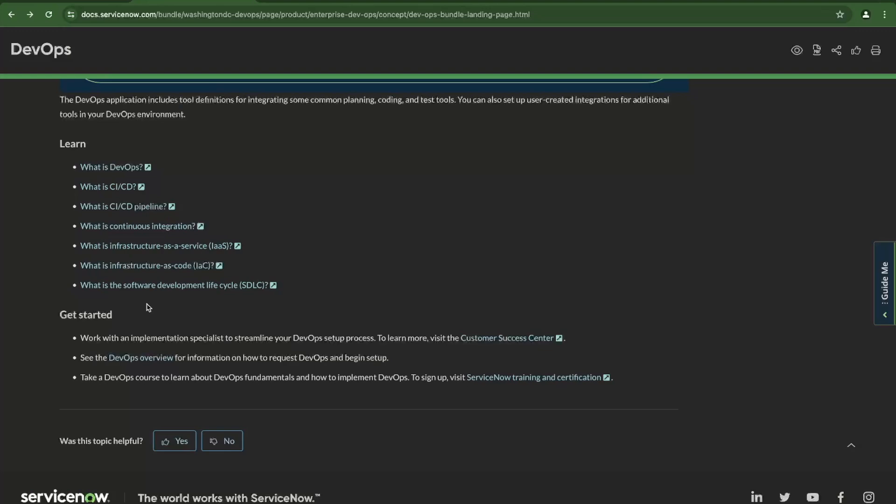
# Open the DevOps overview docs, keep the Washington DC release, and scroll to Third-party extensions.
pyautogui.click(148, 361)
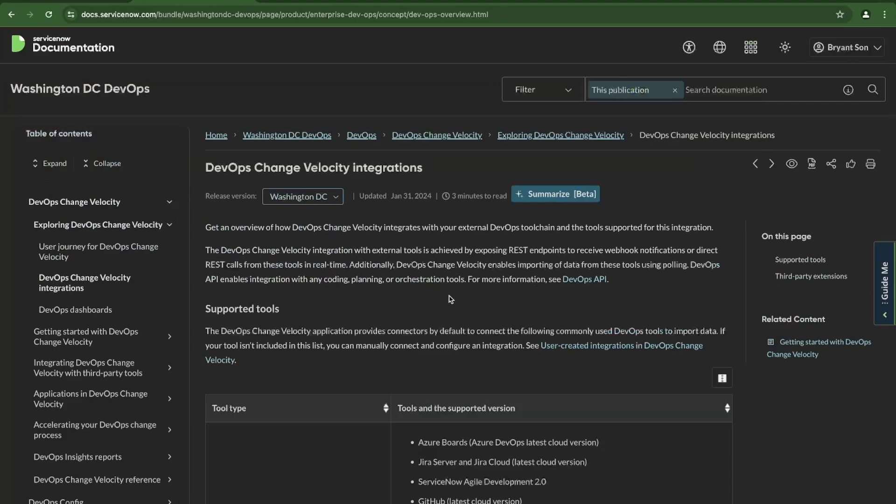
pyautogui.scroll(-5, 408, 276)
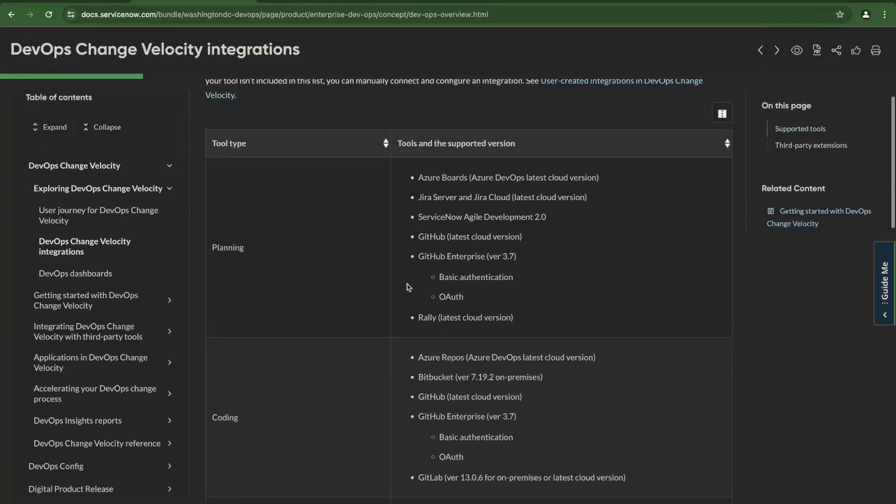
pyautogui.scroll(5, 408, 287)
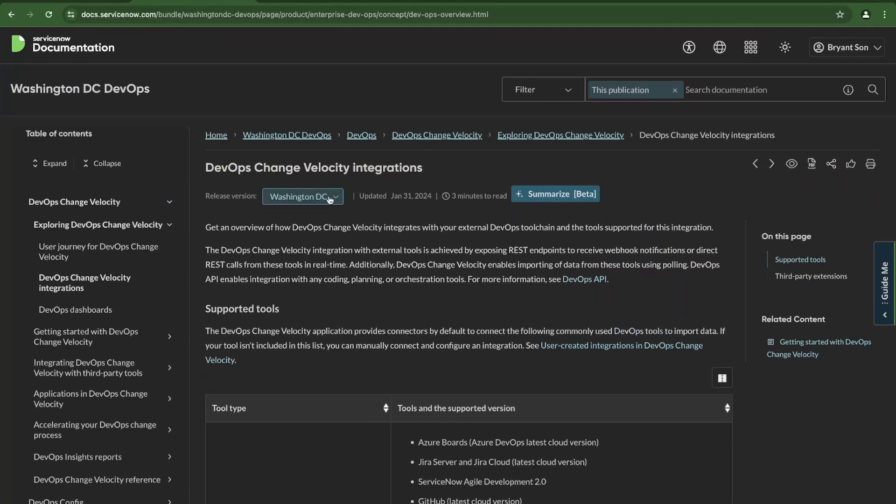
pyautogui.click(330, 199)
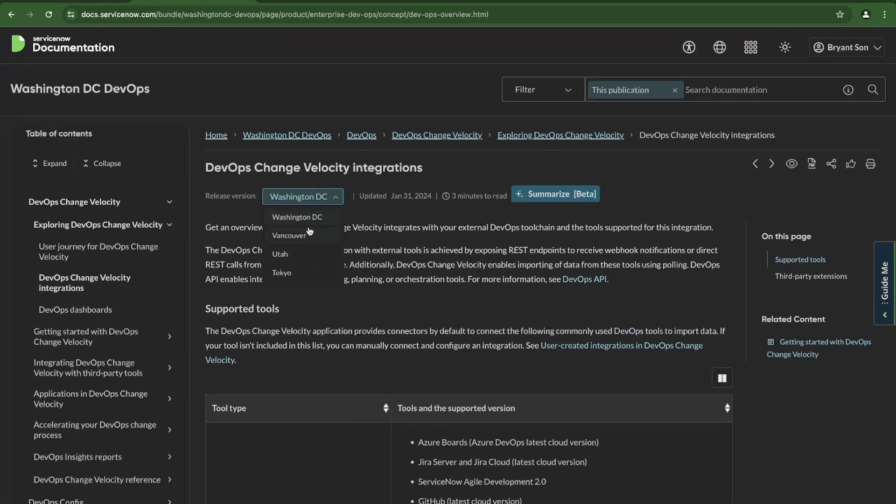
pyautogui.click(405, 363)
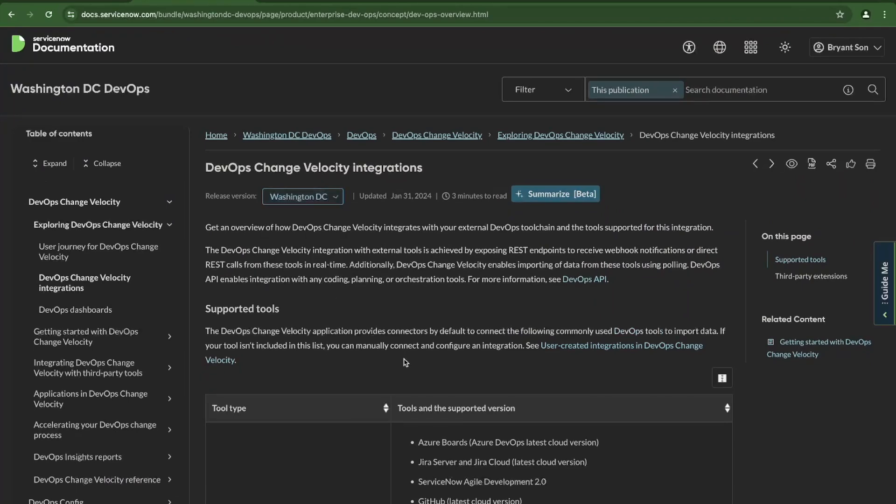
pyautogui.scroll(-15, 405, 363)
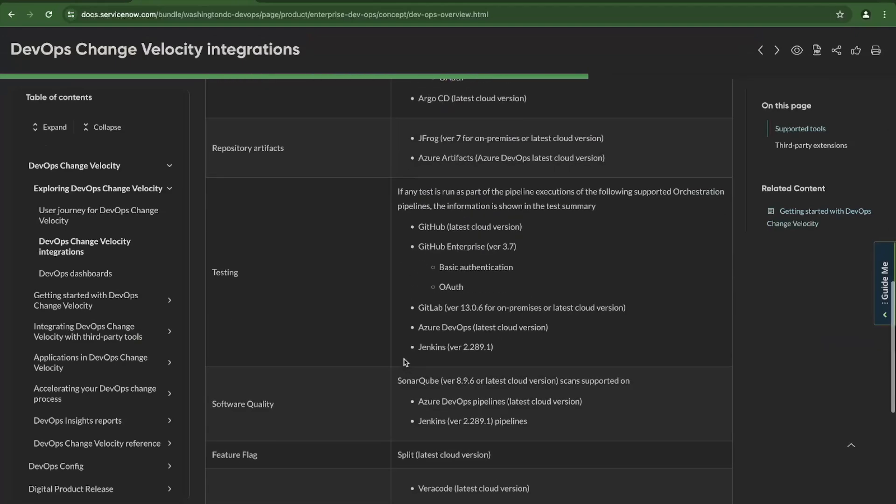
pyautogui.scroll(-10, 387, 295)
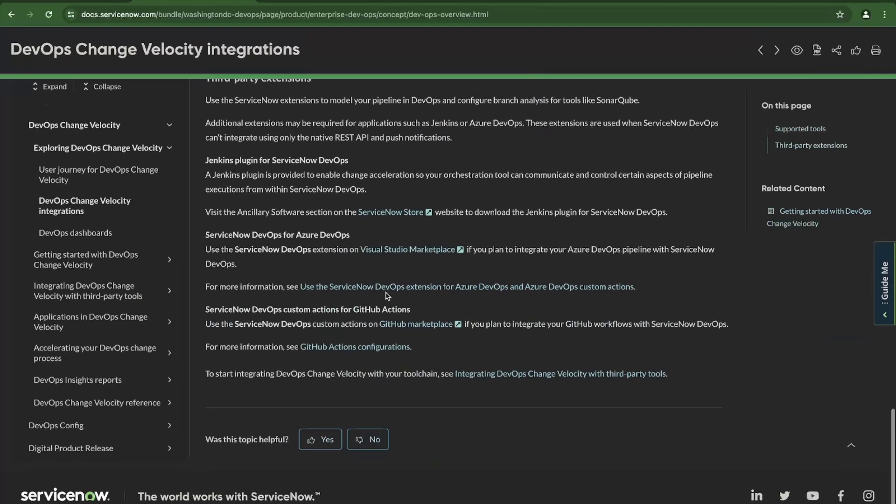
# Browse the 14 ServiceNow DevOps results on GitHub Marketplace, then return to the integrations docs.
pyautogui.click(429, 329)
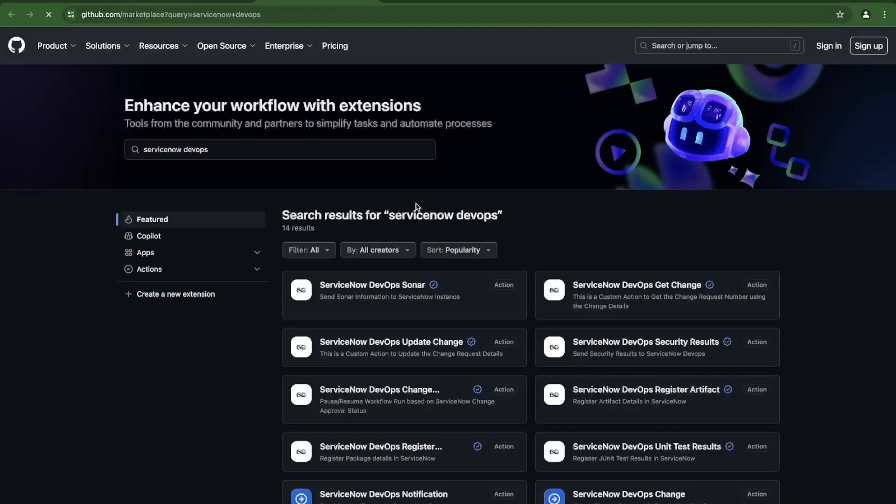
pyautogui.scroll(-2, 393, 233)
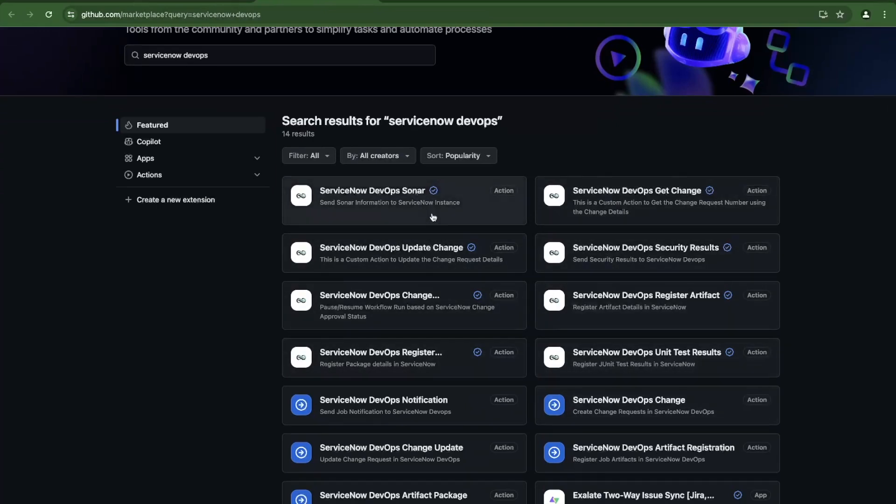
pyautogui.click(204, 3)
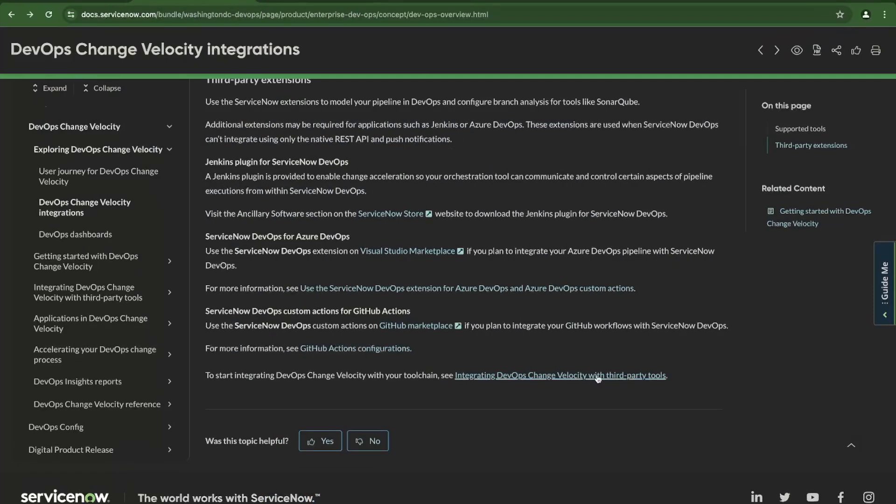
# Open the third-party tools integration guide and find the Azure DevOps, GitHub, GitLab, Jenkins and SonarQube entries.
pyautogui.click(553, 377)
pyautogui.scroll(-4, 523, 223)
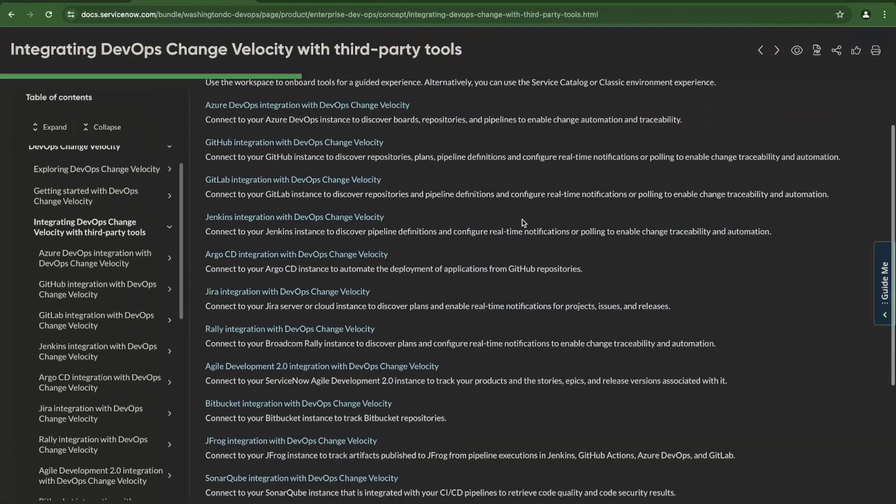
pyautogui.scroll(1, 396, 200)
pyautogui.scroll(-1, 396, 200)
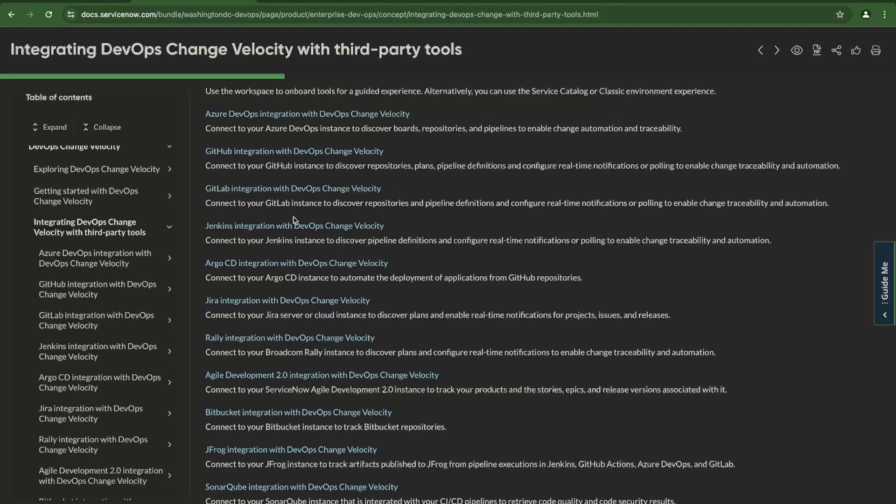
# Open the GitHub integration page and read down to the Workspace, Service Catalog and Classic onboarding options.
pyautogui.click(262, 154)
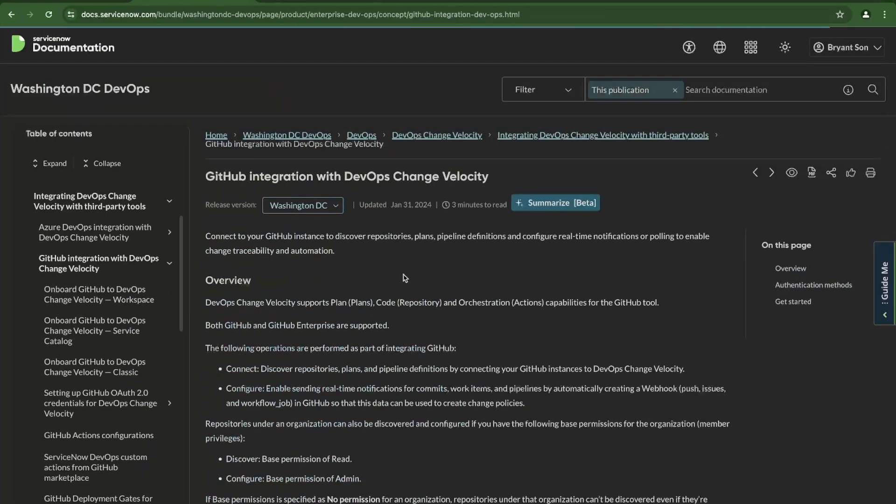
pyautogui.scroll(-8, 406, 278)
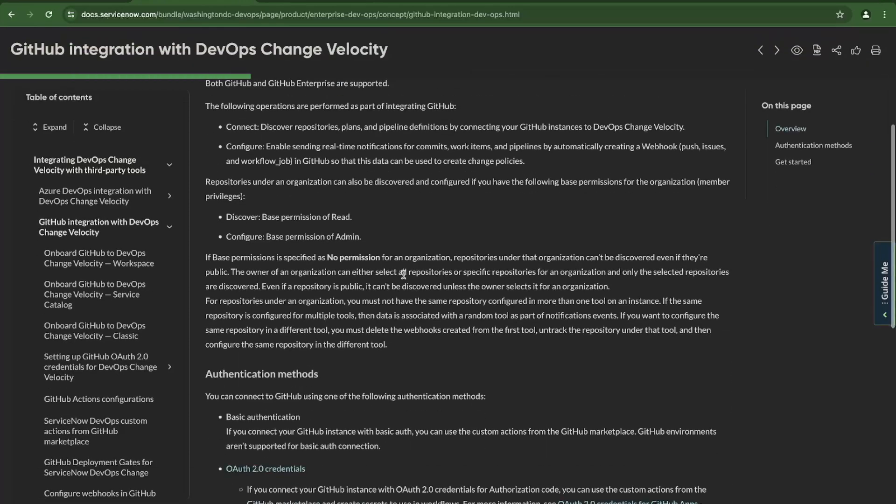
pyautogui.scroll(-2, 343, 231)
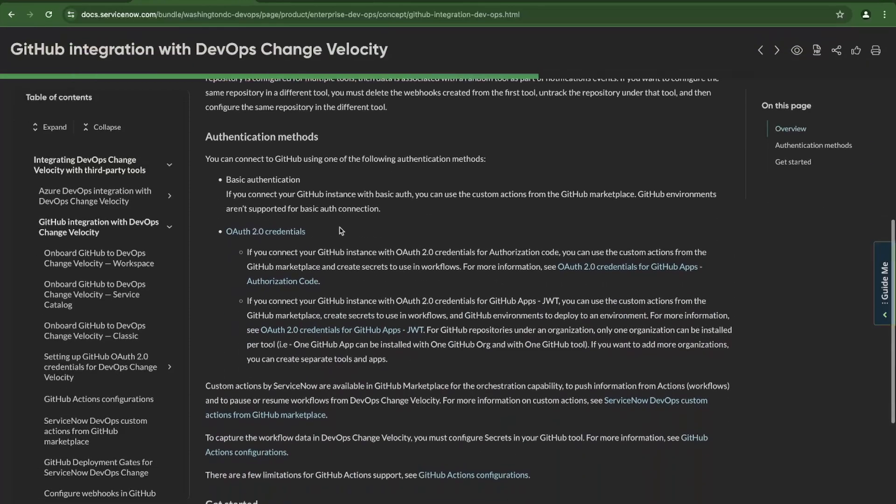
pyautogui.scroll(-2, 284, 230)
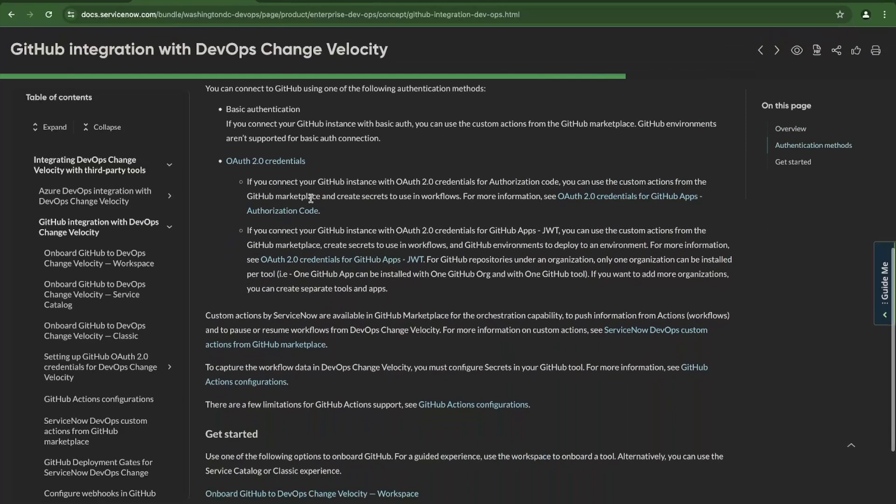
pyautogui.scroll(-2, 330, 211)
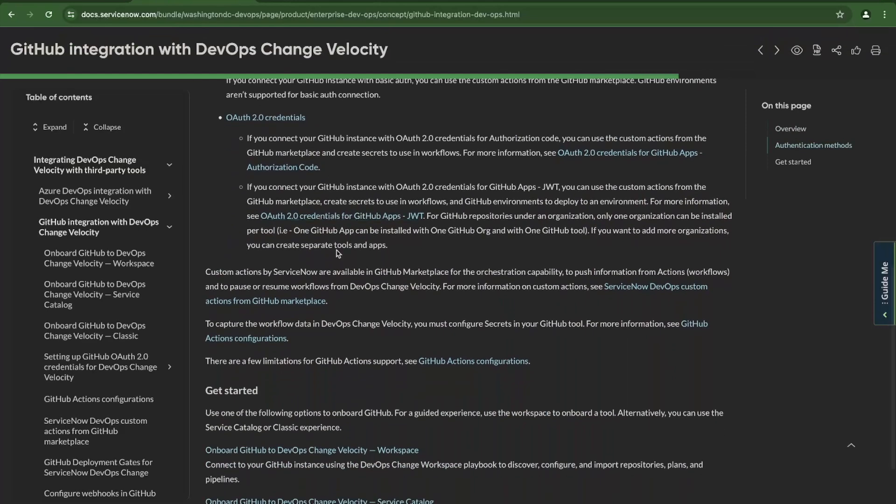
pyautogui.scroll(-2, 386, 183)
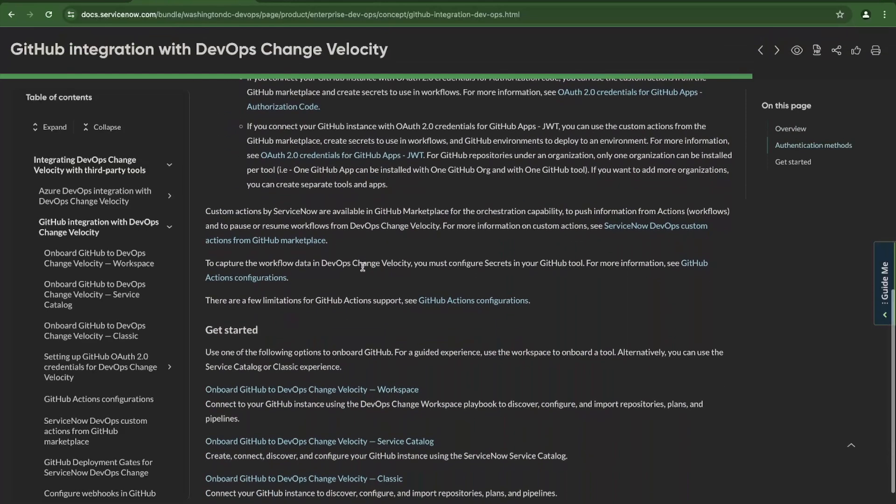
pyautogui.scroll(3, 363, 271)
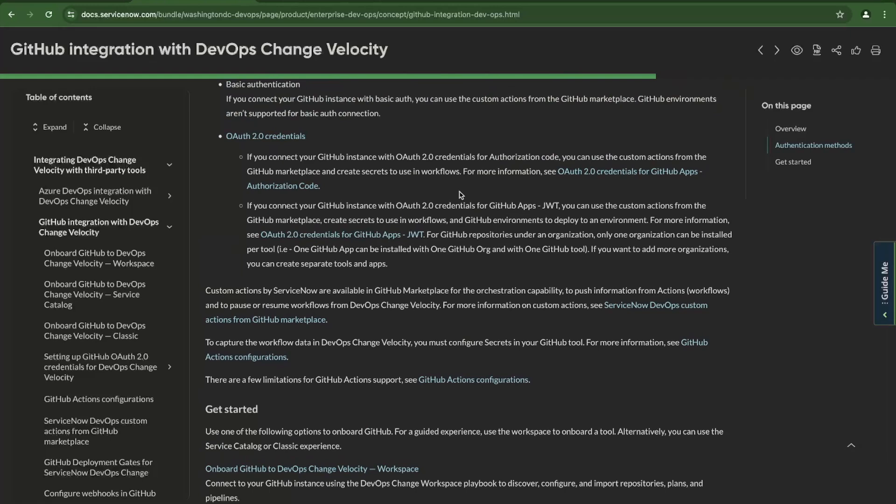
pyautogui.scroll(-3, 461, 195)
pyautogui.scroll(-1, 420, 233)
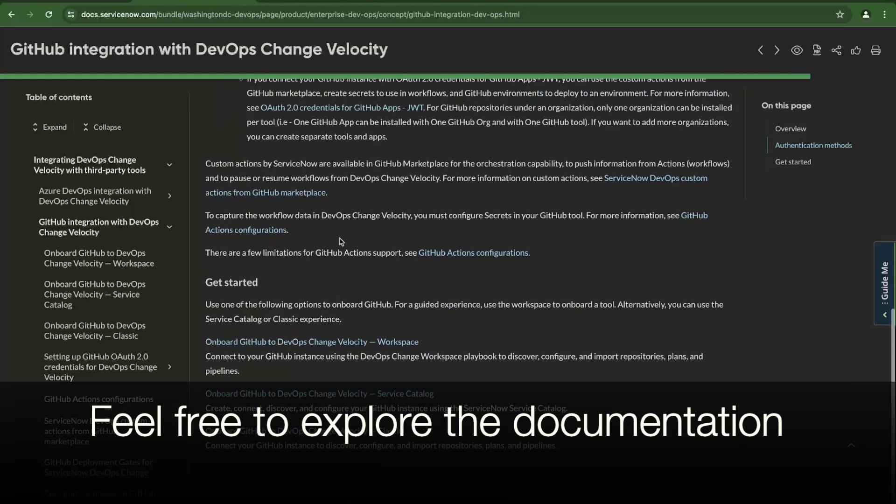
pyautogui.scroll(-2, 348, 276)
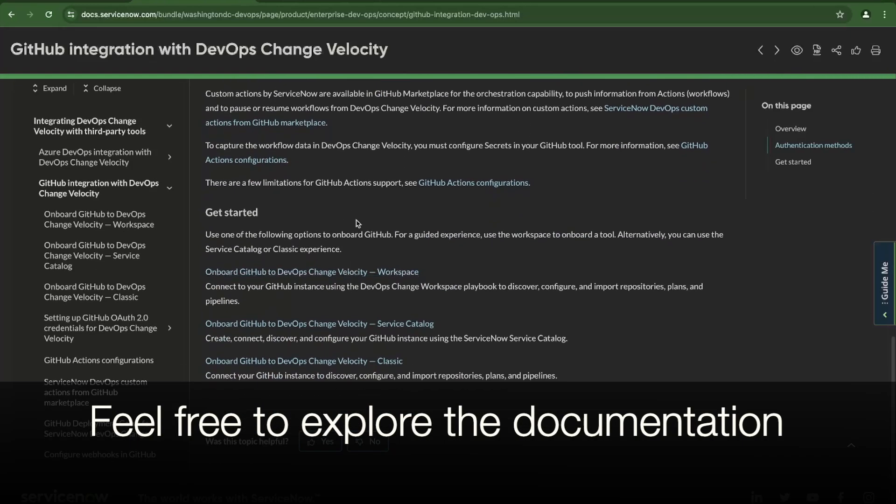
# Open the Workspace onboarding guide and read through its Basic Auth, OAuth 2.0 and JWT credential steps.
pyautogui.click(318, 273)
pyautogui.scroll(-3, 370, 228)
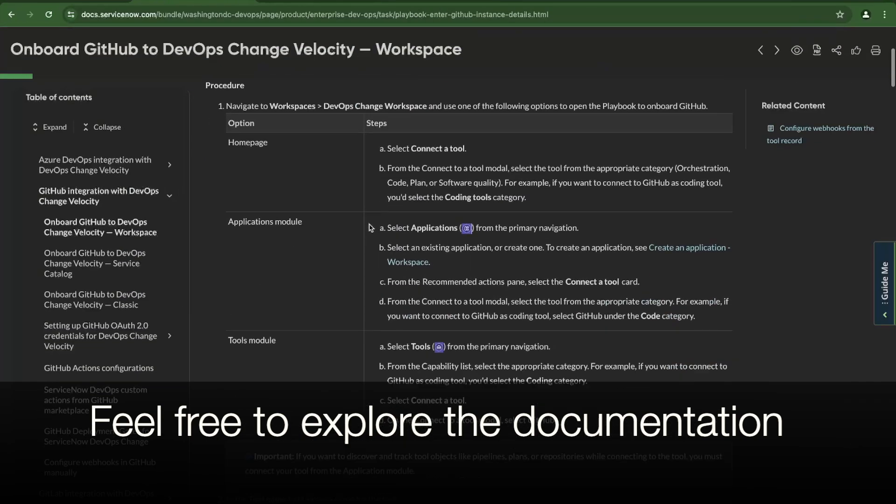
pyautogui.scroll(-10, 370, 228)
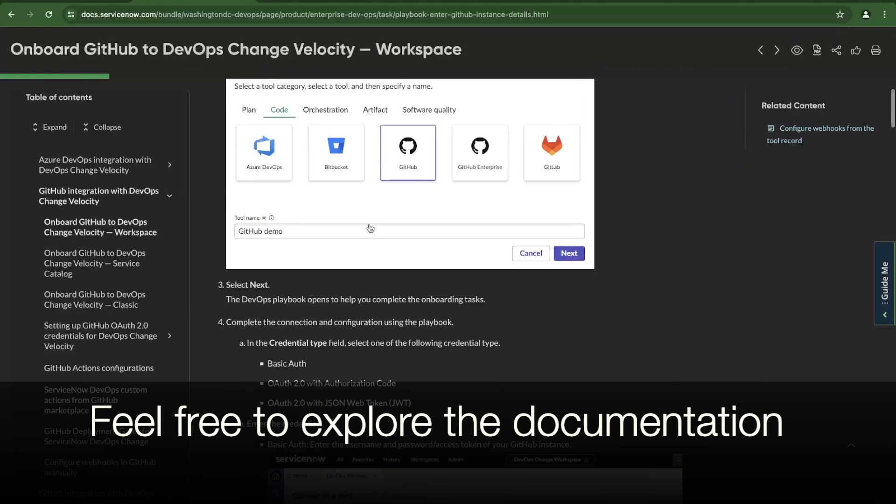
pyautogui.scroll(-8, 370, 228)
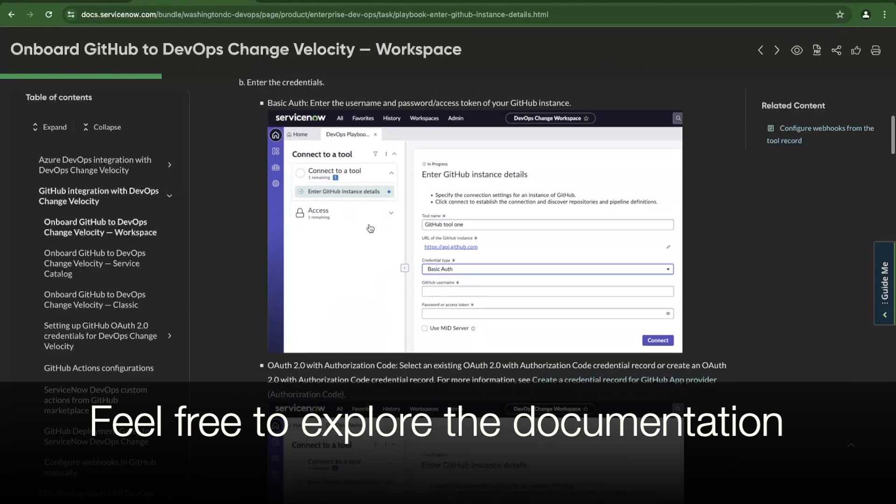
pyautogui.scroll(-4, 371, 229)
pyautogui.scroll(3, 371, 231)
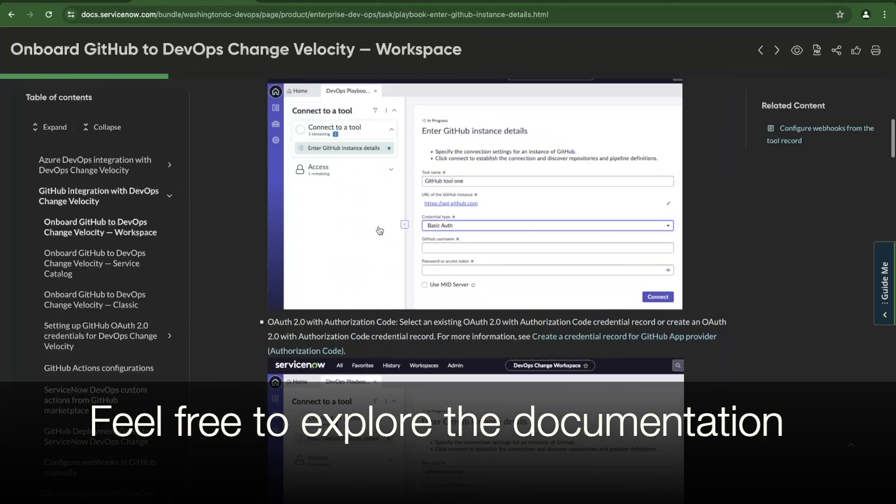
pyautogui.scroll(-2, 450, 243)
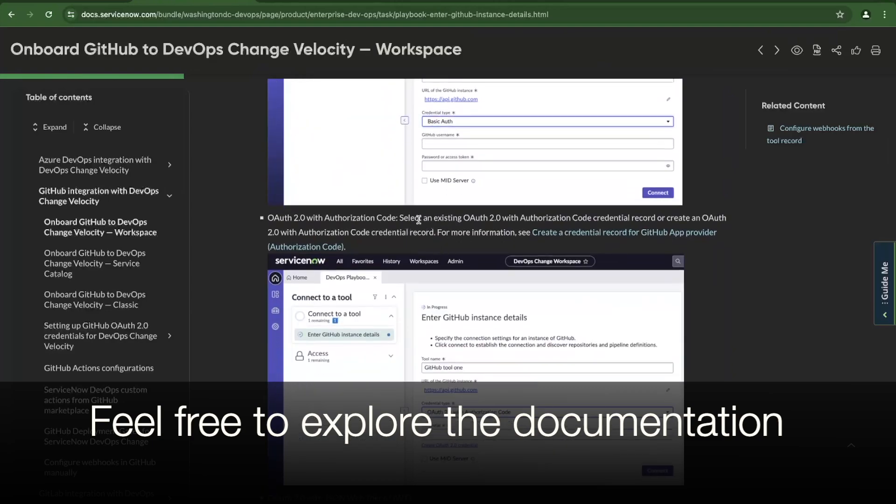
pyautogui.scroll(-3, 425, 222)
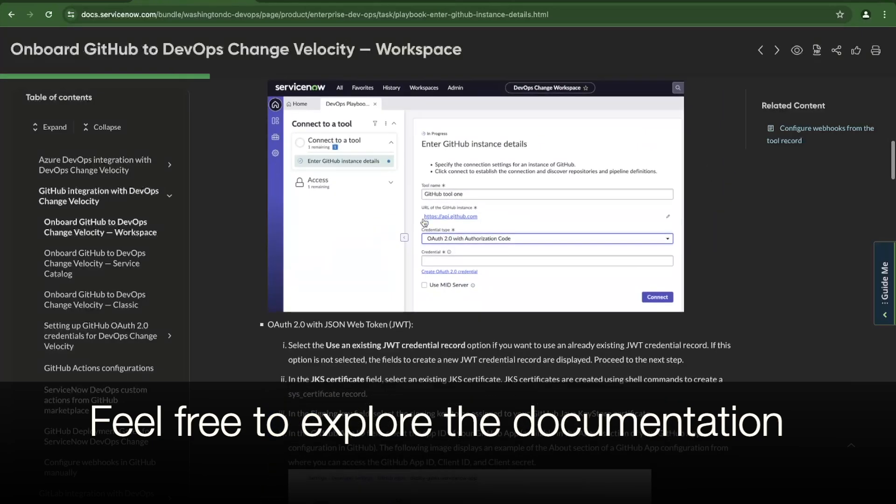
pyautogui.scroll(-13, 424, 222)
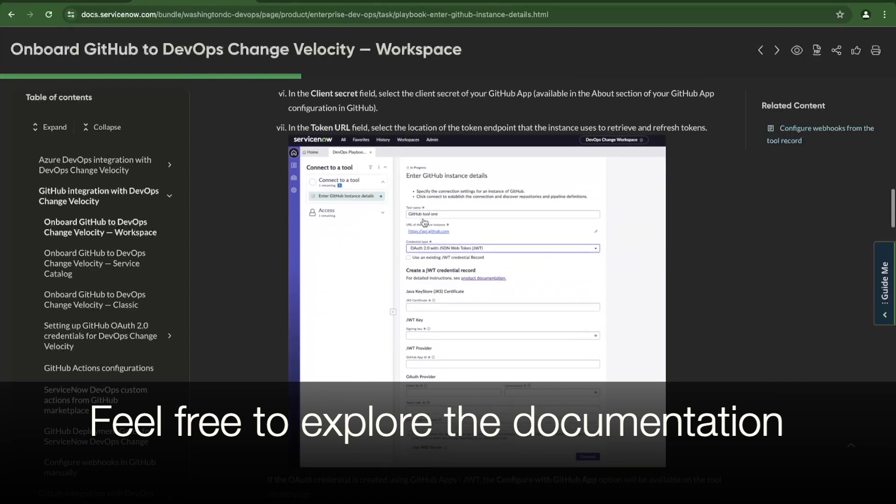
pyautogui.scroll(-3, 425, 222)
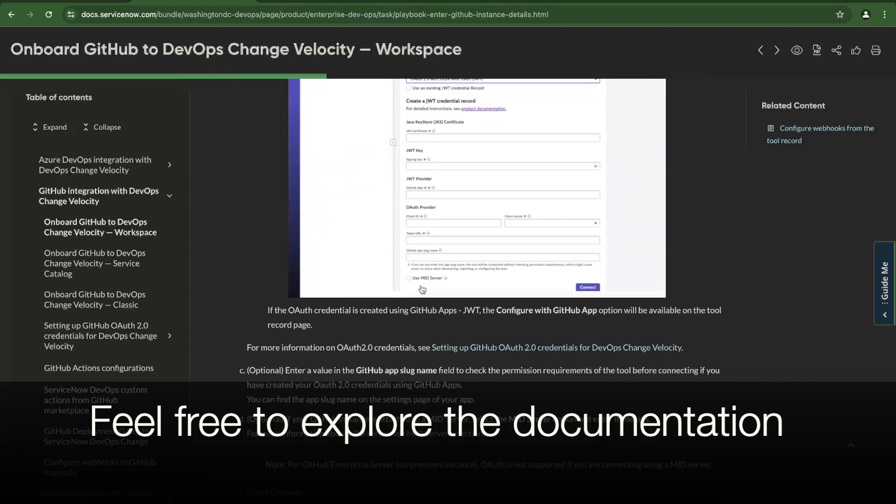
pyautogui.scroll(-8, 423, 289)
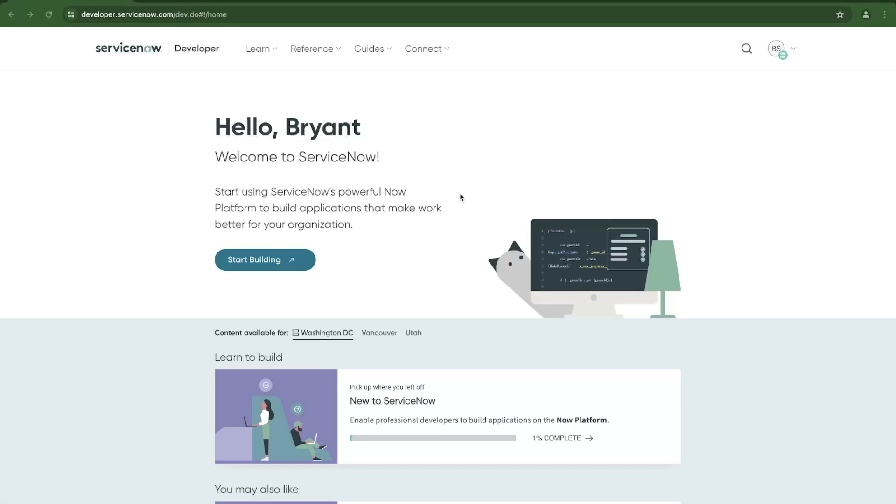
# Launch the personal developer instance with Start Building.
pyautogui.click(300, 265)
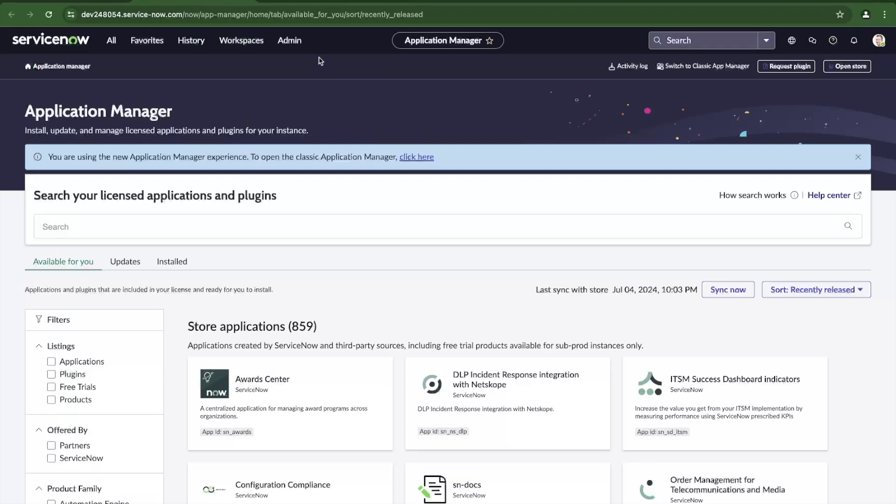
# Reload Application Manager from the Admin menu and switch to the Installed applications tab.
pyautogui.click(291, 44)
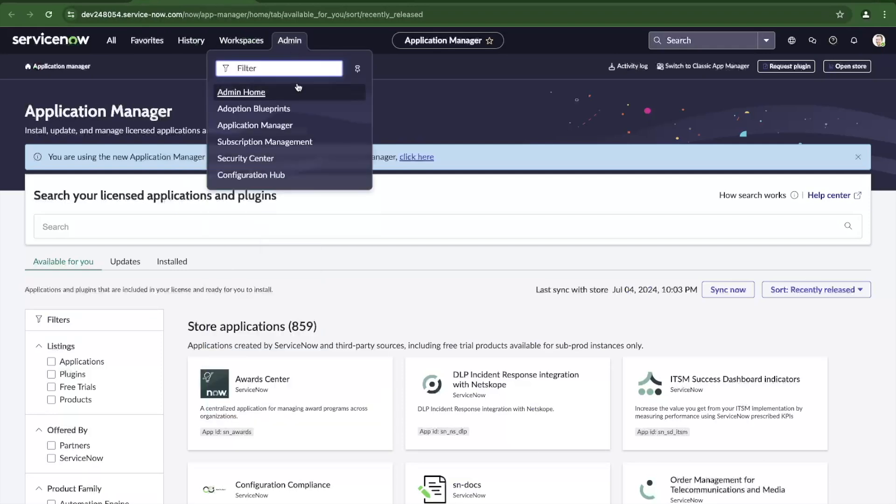
pyautogui.click(282, 125)
pyautogui.scroll(-3, 300, 186)
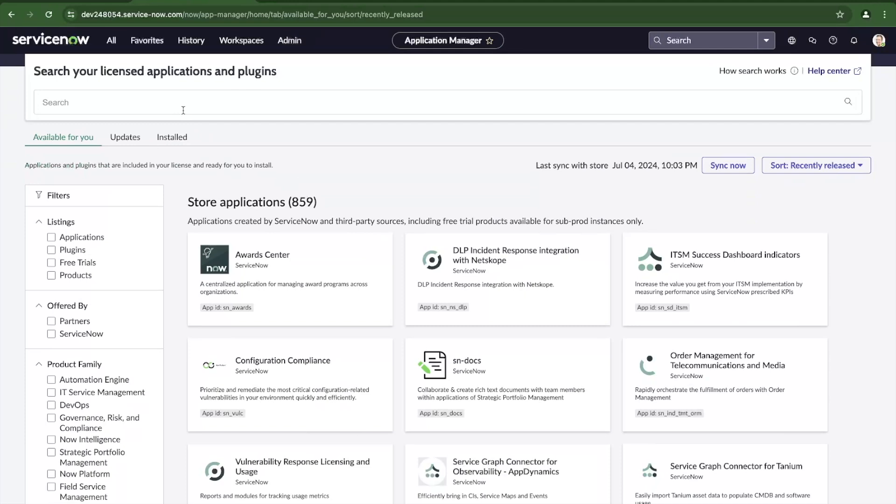
pyautogui.click(172, 137)
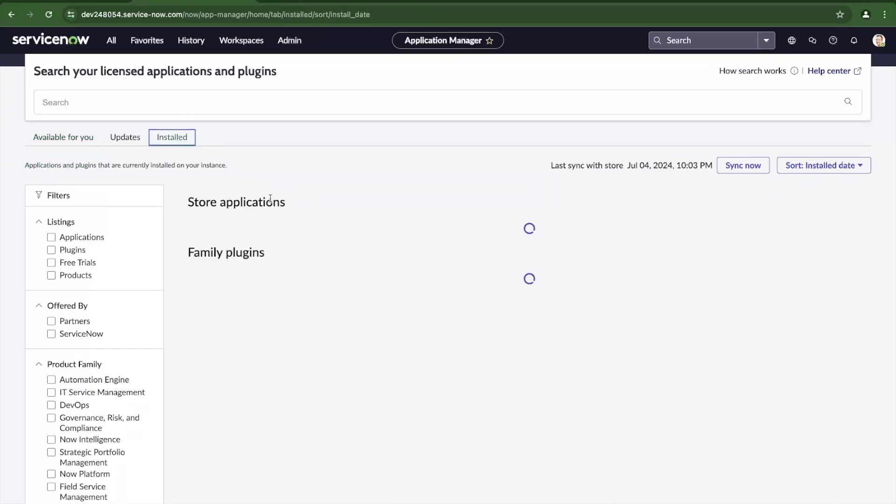
# Scroll the 176 installed apps to confirm DevOps Change Velocity 4.0.0 is up to date.
pyautogui.scroll(-1, 283, 227)
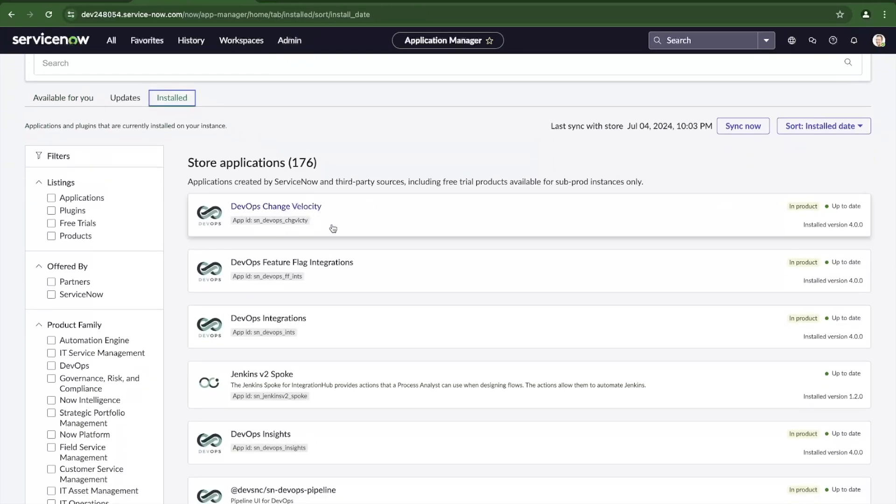
pyautogui.scroll(-3, 360, 268)
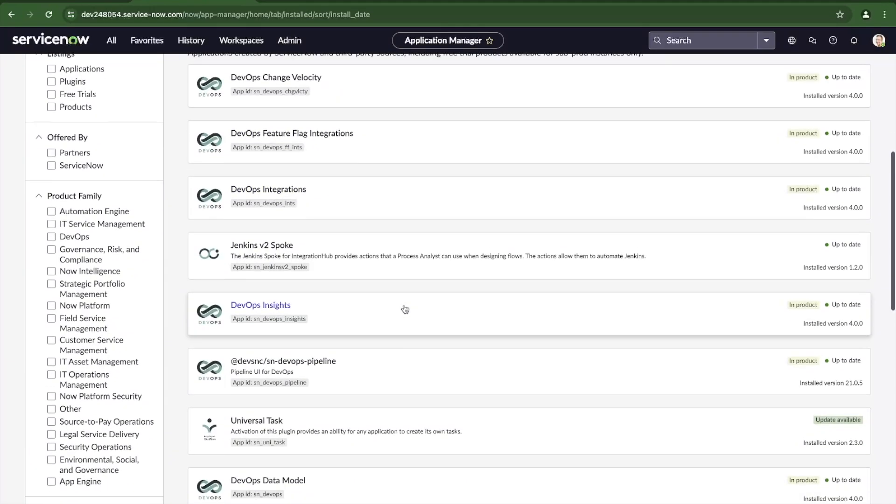
pyautogui.scroll(10, 404, 308)
# Search the available applications for 'devops' and scroll to the six ServiceNow products found.
pyautogui.click(63, 209)
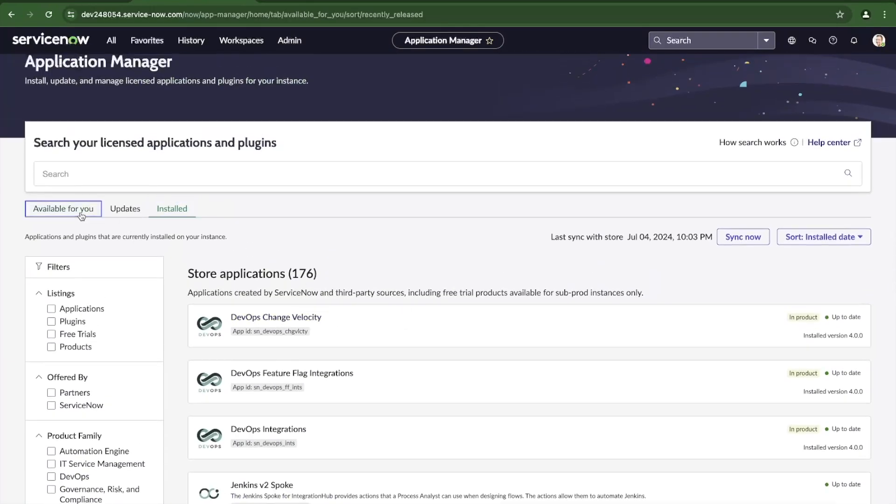
pyautogui.scroll(-15, 243, 271)
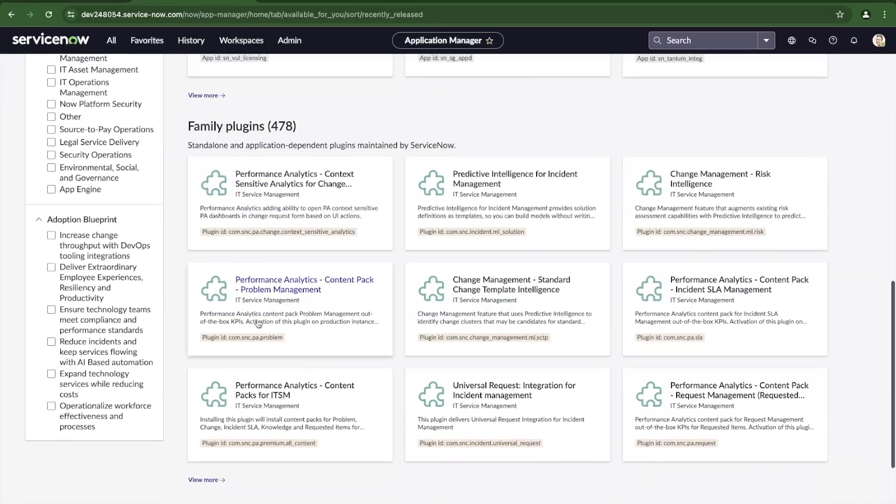
pyautogui.scroll(-4, 258, 324)
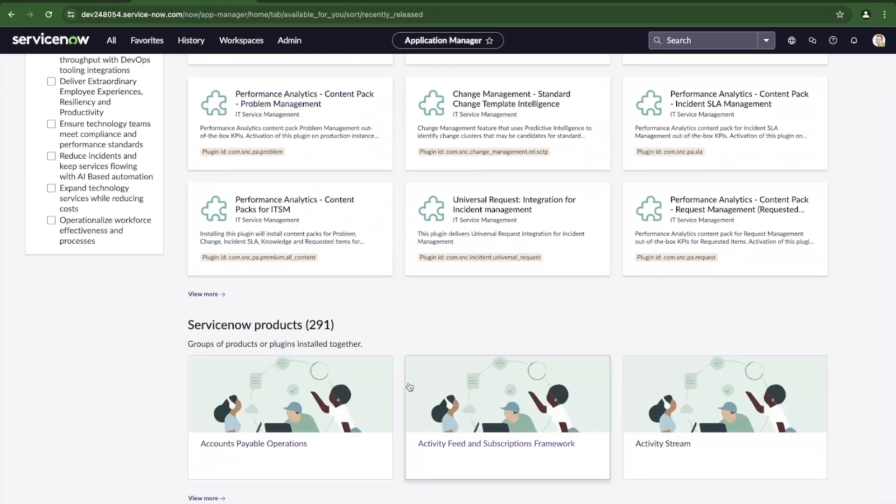
pyautogui.scroll(15, 466, 387)
pyautogui.click(156, 229)
pyautogui.write('devp')
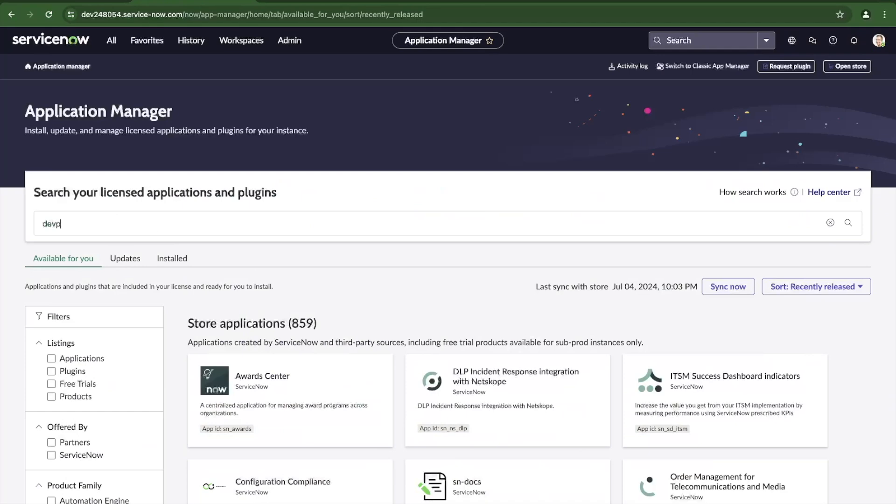
pyautogui.write('ps')
pyautogui.press('Return')
pyautogui.scroll(-10, 317, 341)
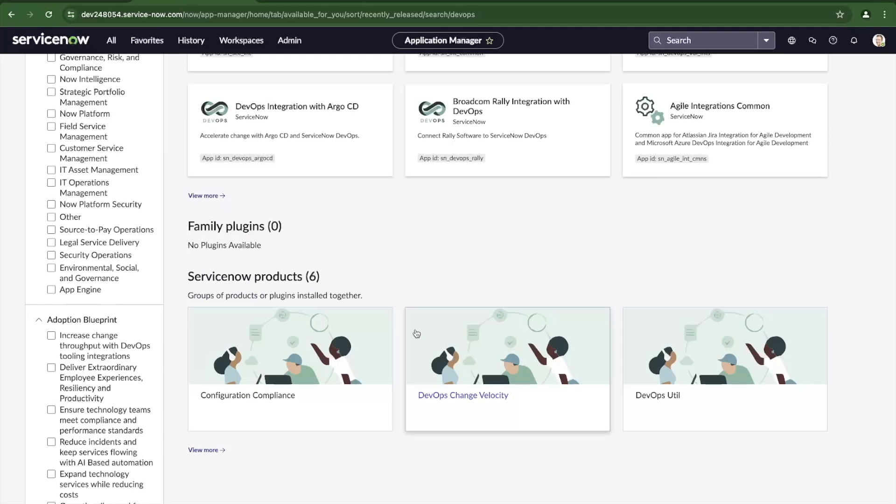
# Review the nine apps a DevOps Change Velocity update installs, then open Security Integration Framework 13.10.3.
pyautogui.click(475, 360)
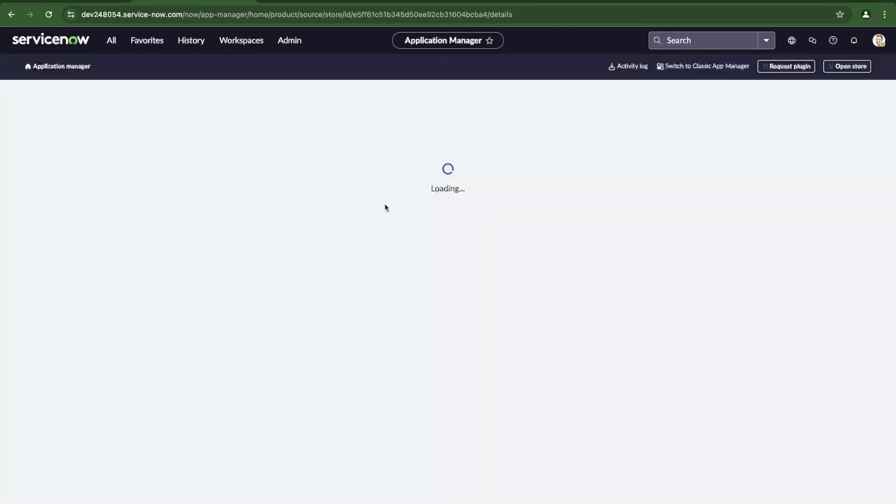
pyautogui.scroll(-4, 382, 361)
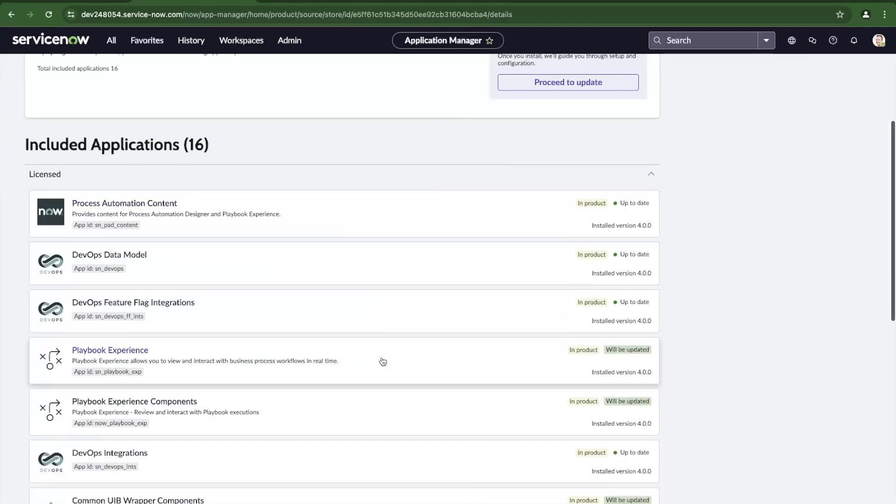
pyautogui.scroll(-2, 383, 360)
pyautogui.scroll(-4, 383, 361)
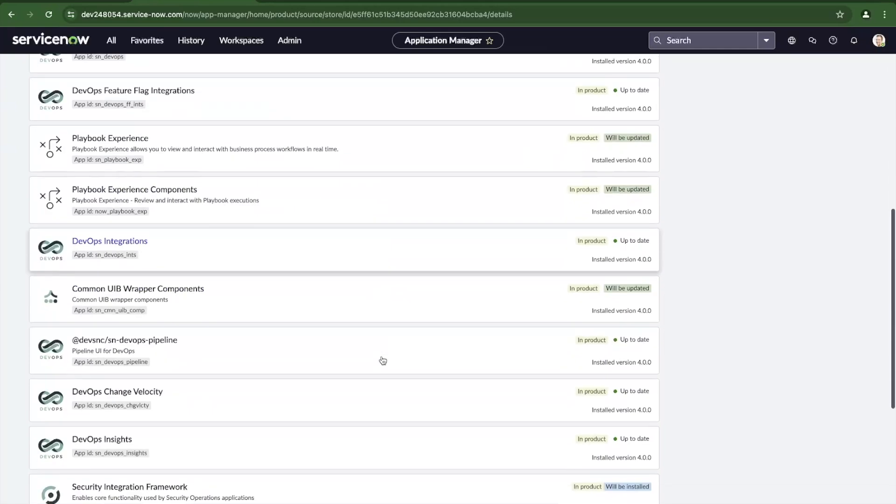
pyautogui.scroll(10, 383, 360)
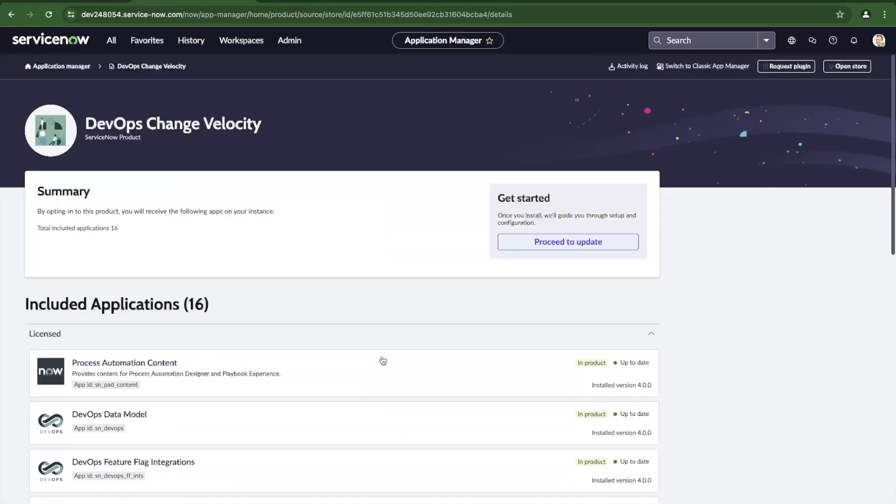
pyautogui.click(532, 248)
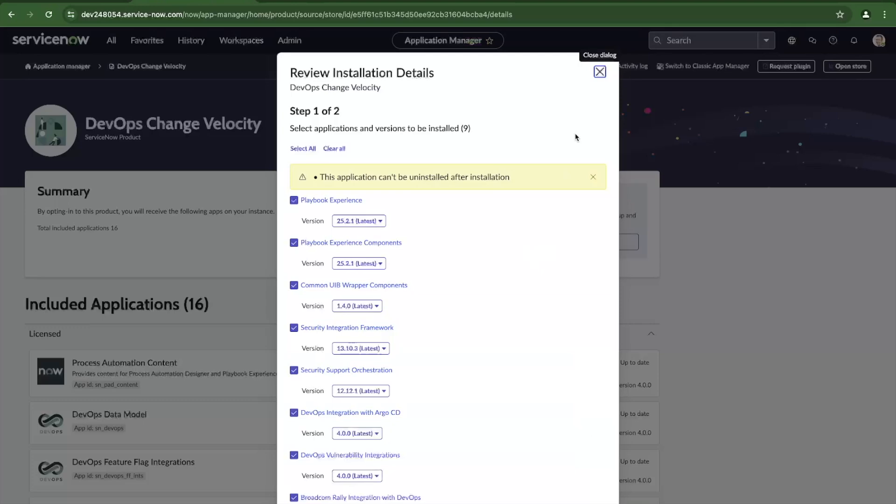
pyautogui.click(347, 328)
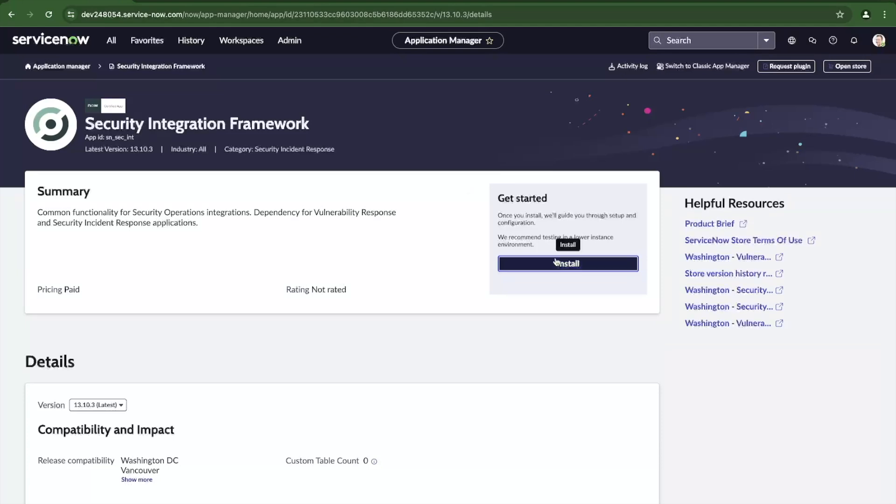
# Install Security Integration Framework version 13.10.3 (Latest) right away.
pyautogui.click(556, 261)
pyautogui.click(386, 266)
pyautogui.click(461, 265)
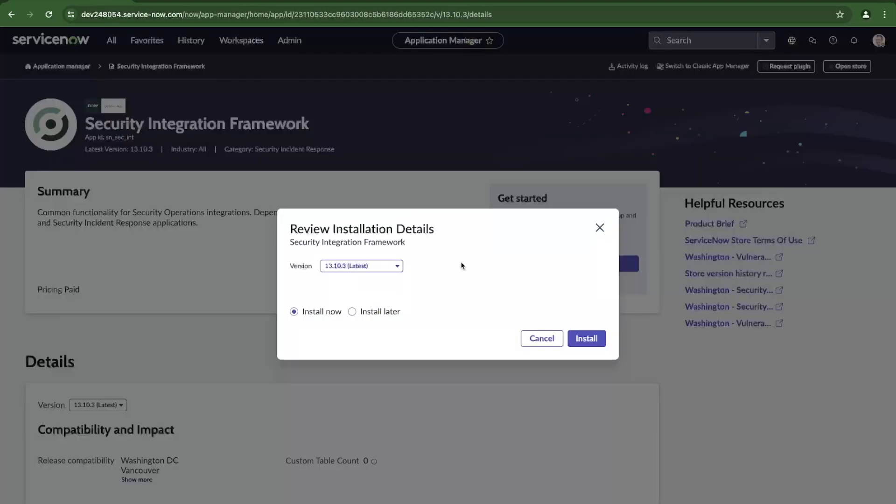
pyautogui.click(586, 337)
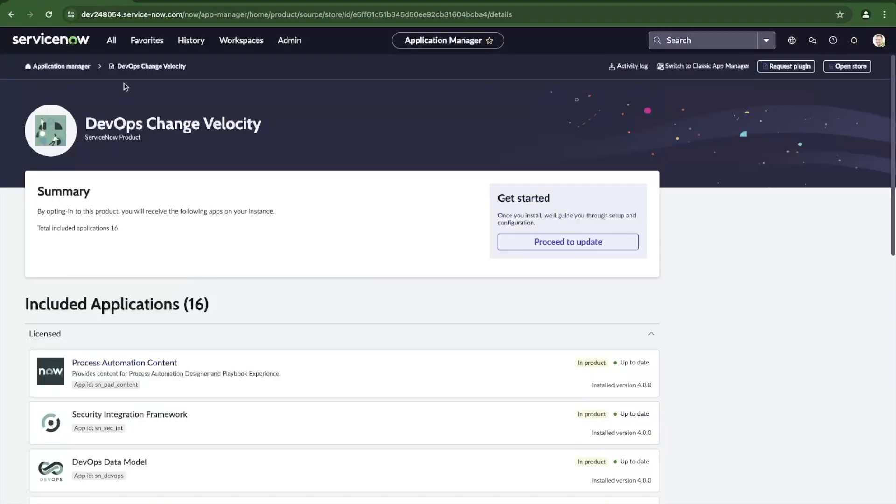
pyautogui.click(111, 41)
# Filter the navigator for 'devops' and open DevOps Change Workspace from the Workspaces list.
pyautogui.write('devops')
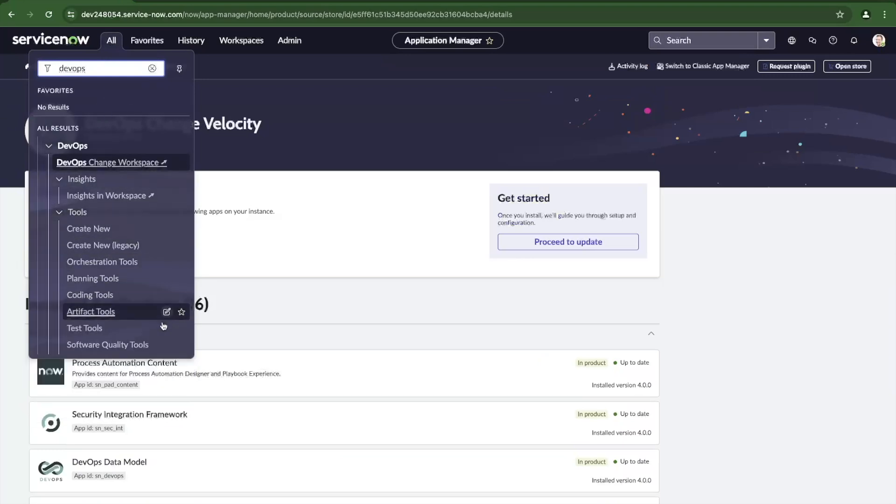
pyautogui.click(325, 196)
pyautogui.click(238, 42)
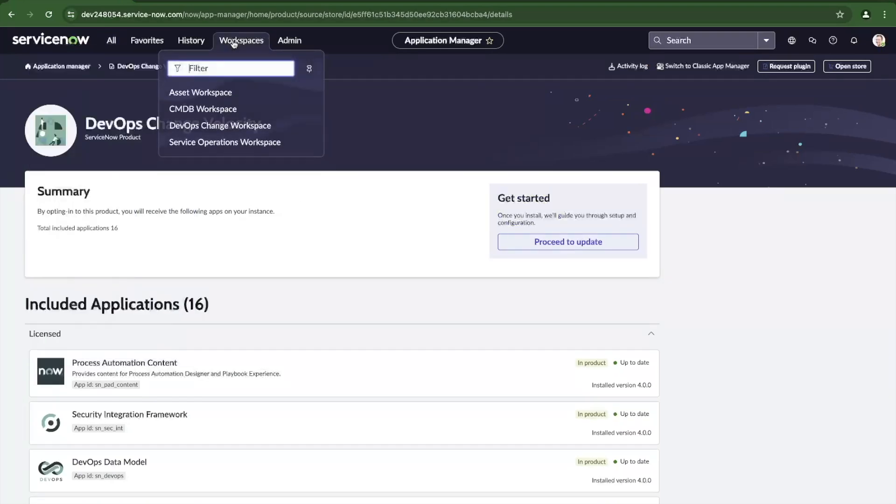
pyautogui.click(229, 126)
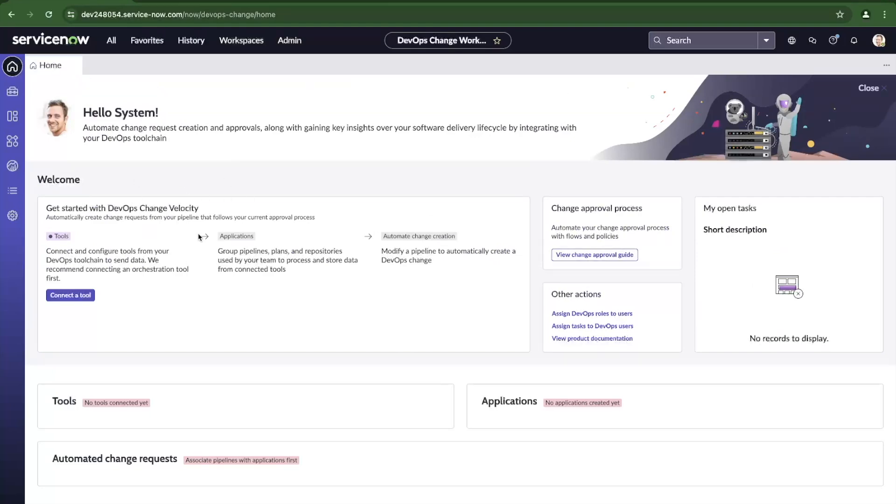
# Start connecting a tool and browse the Plan, Code, Artifact, Software quality and Security categories.
pyautogui.click(87, 300)
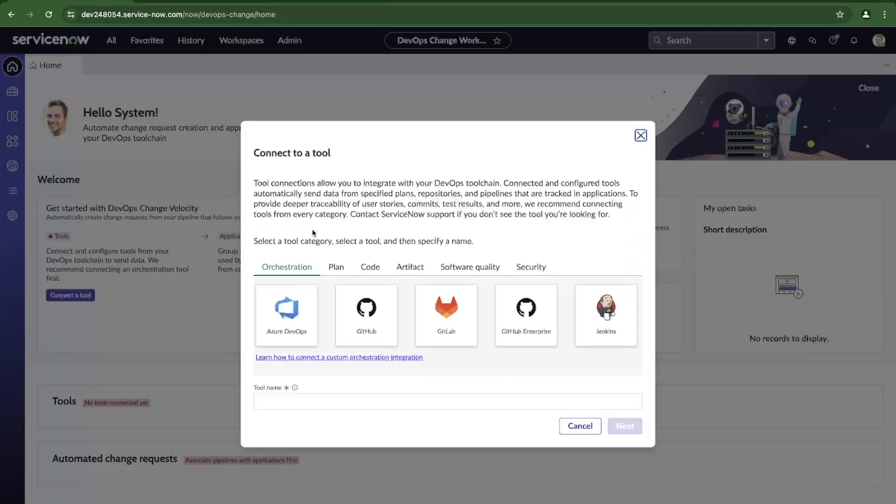
pyautogui.click(337, 268)
pyautogui.click(375, 269)
pyautogui.click(411, 270)
pyautogui.click(460, 271)
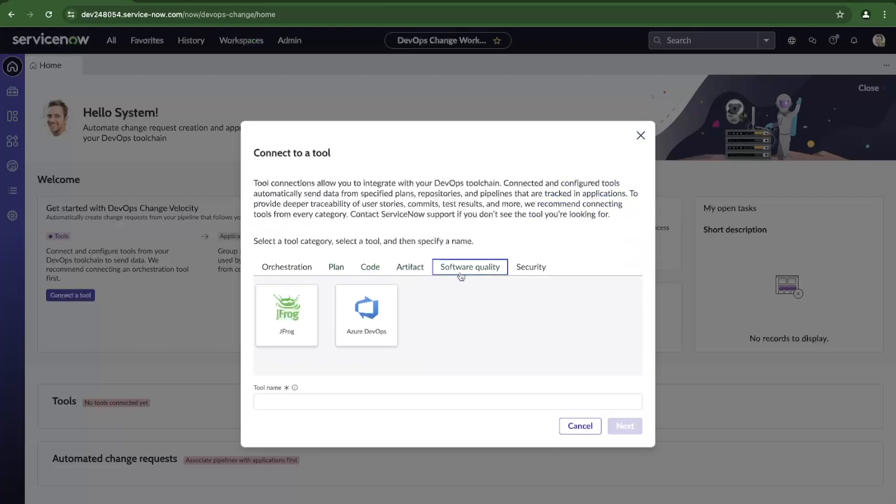
pyautogui.click(531, 270)
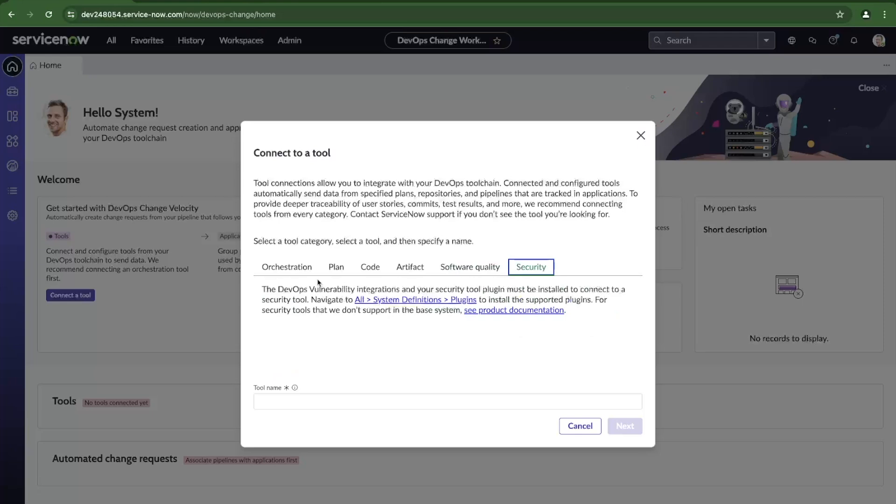
# Choose GitHub under Orchestration, name the tool 'devops-with-github' and continue.
pyautogui.click(298, 267)
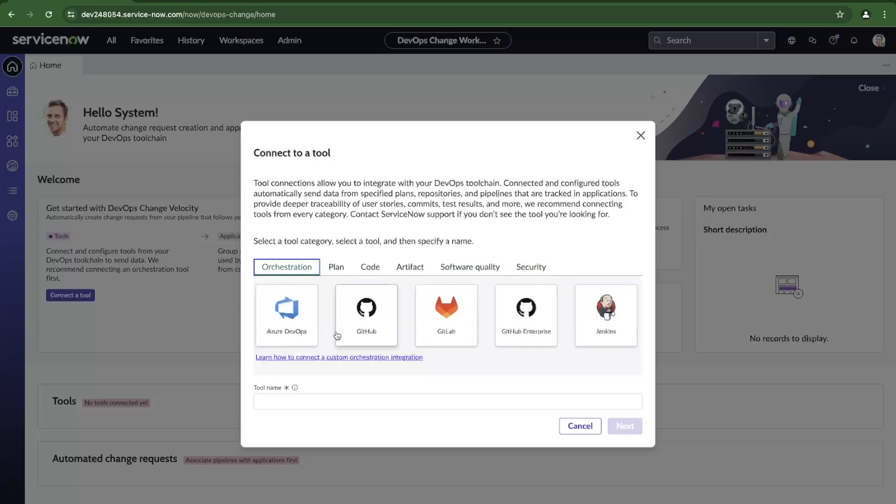
pyautogui.click(369, 333)
pyautogui.click(332, 408)
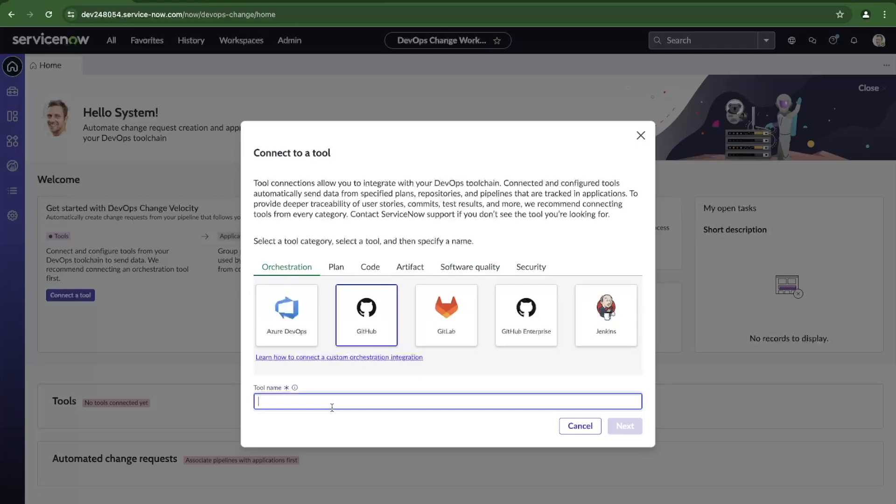
pyautogui.write('devops-with-github')
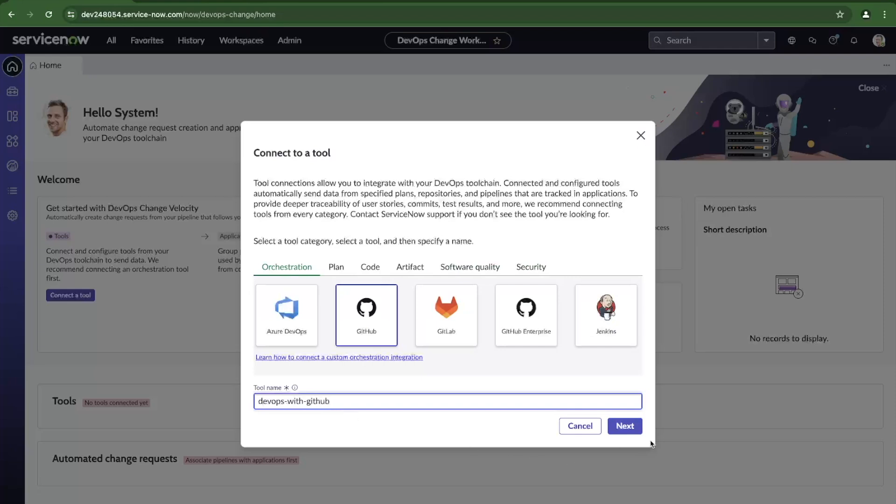
pyautogui.click(625, 426)
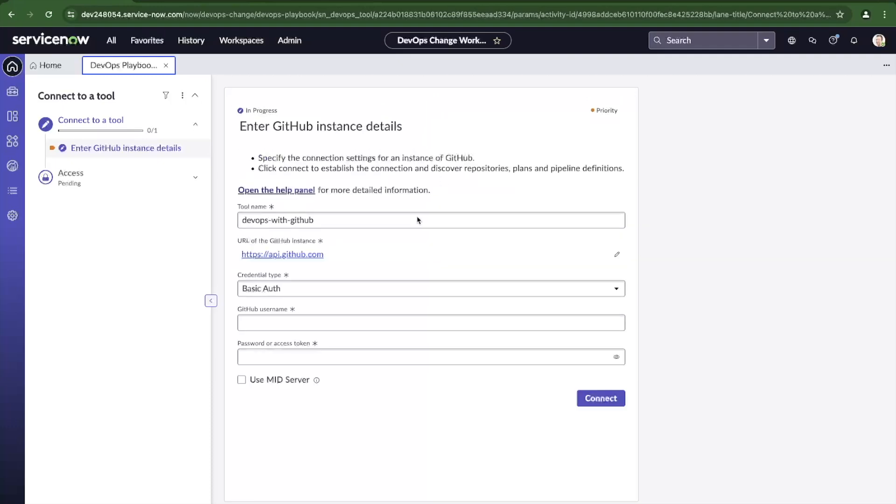
# Keep Basic Auth as the credential type and enter the GitHub username.
pyautogui.click(362, 290)
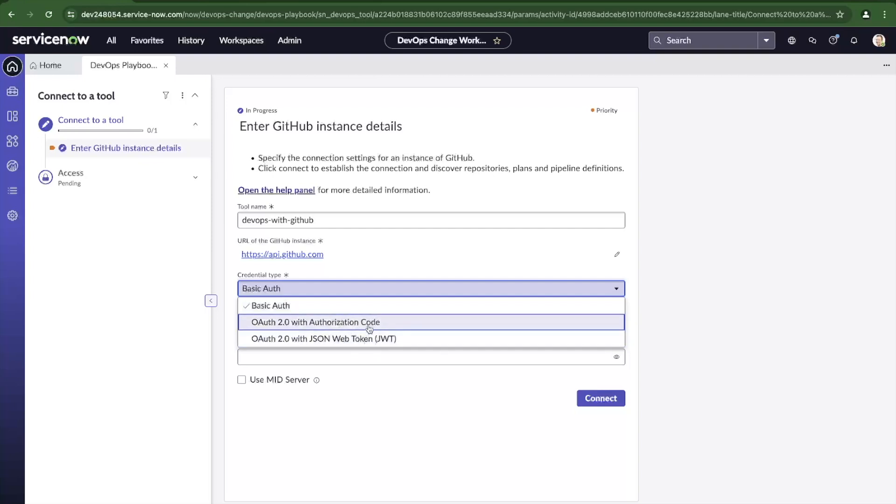
pyautogui.click(338, 240)
pyautogui.click(315, 324)
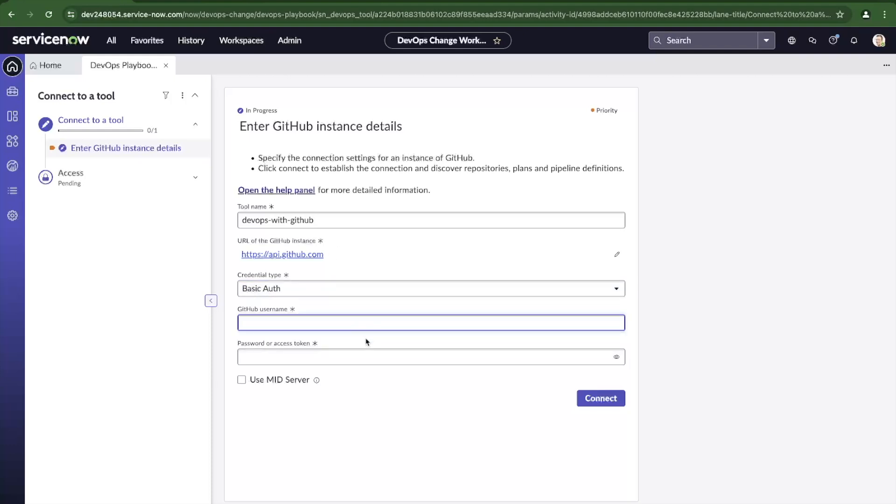
pyautogui.write('bryantson')
pyautogui.click(340, 357)
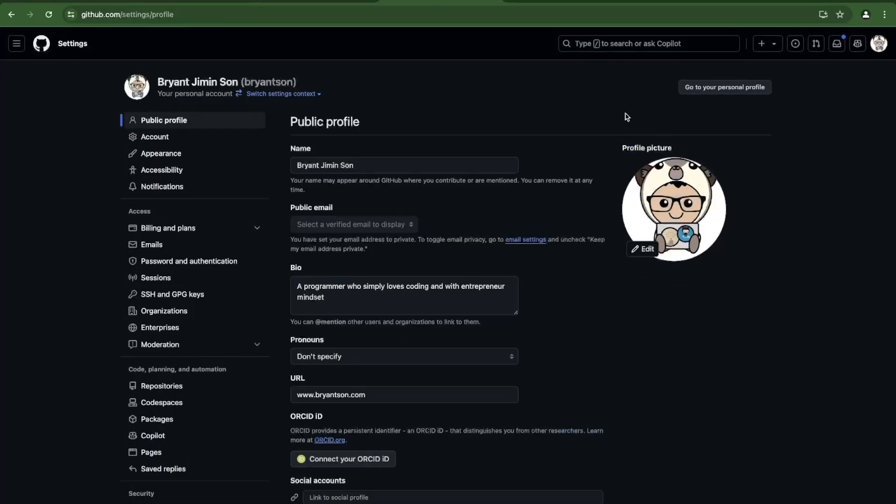
pyautogui.click(881, 45)
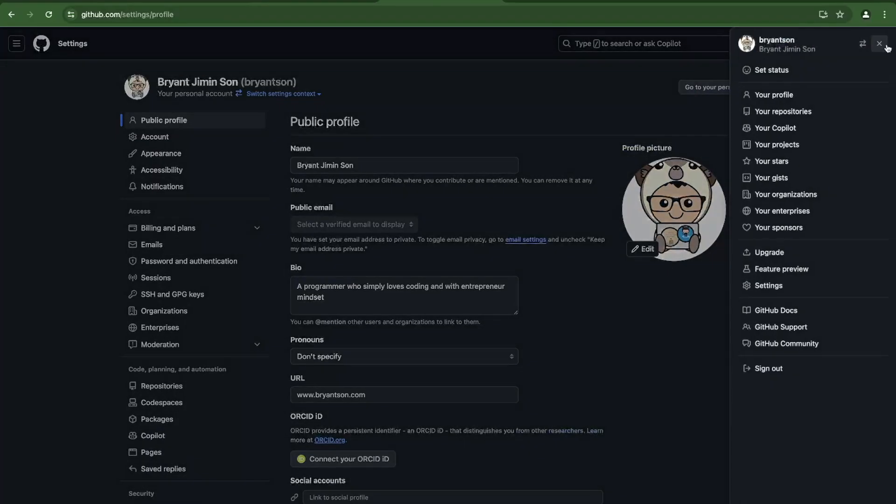
# Go to the GitHub account Settings and open Developer settings.
pyautogui.click(787, 289)
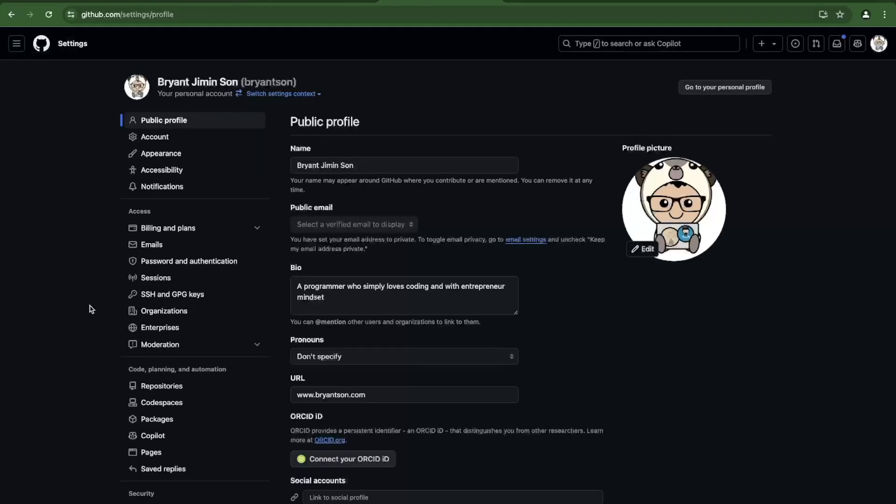
pyautogui.scroll(-7, 89, 338)
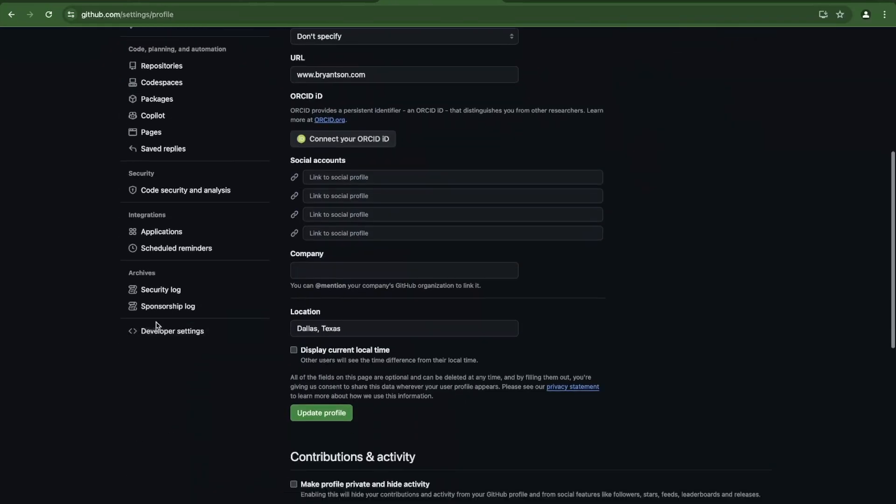
pyautogui.click(157, 329)
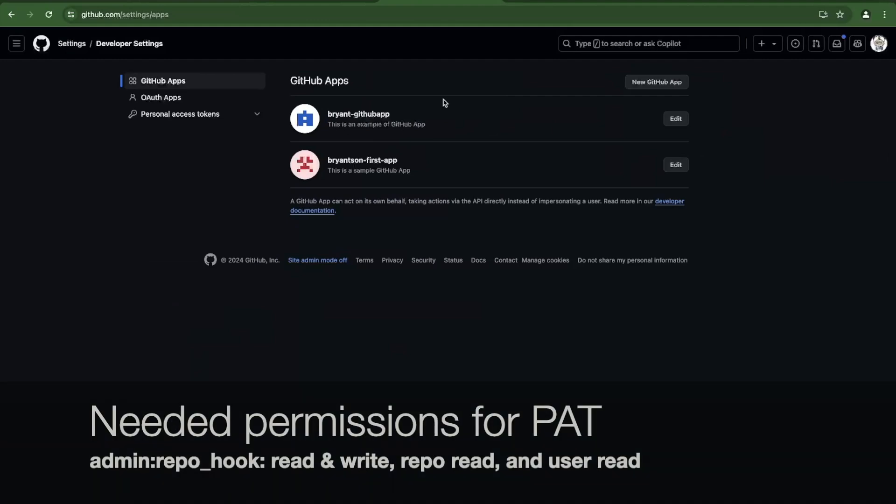
# Generate a new classic token noted 'devops-servicenow' with a 30-day expiration.
pyautogui.click(219, 116)
pyautogui.click(204, 148)
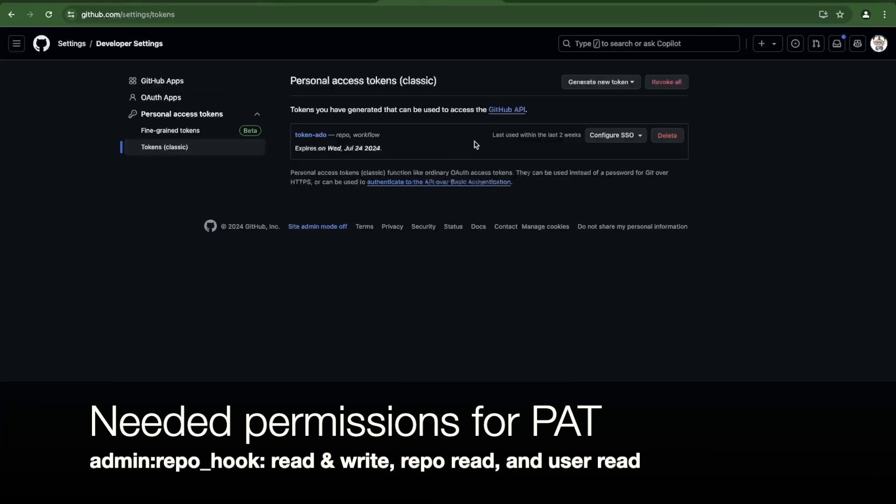
pyautogui.click(608, 88)
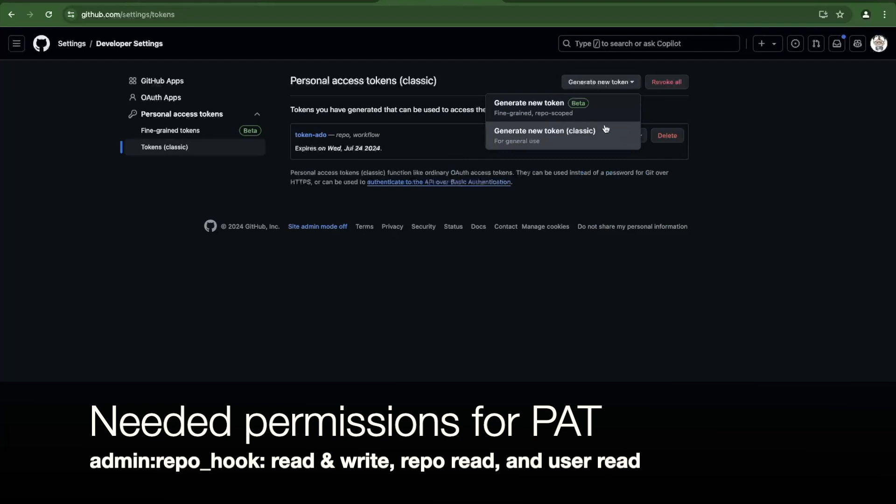
pyautogui.click(592, 129)
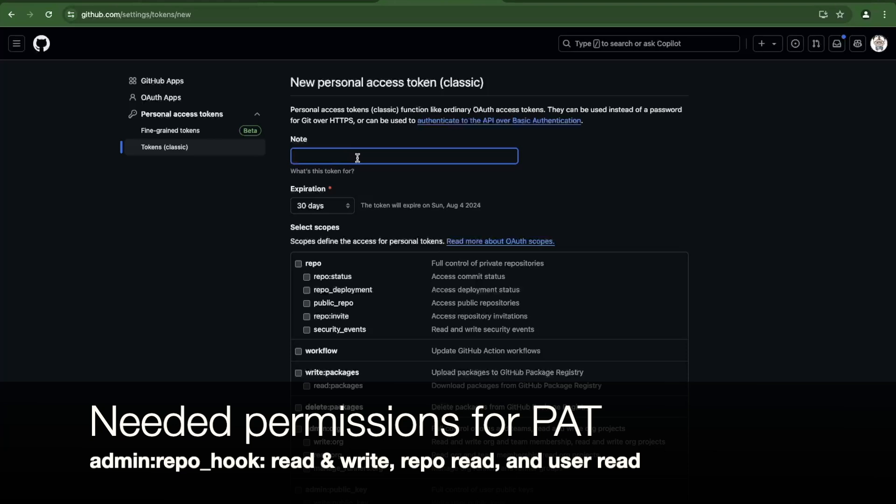
pyautogui.write('devops-servicenow')
pyautogui.click(329, 206)
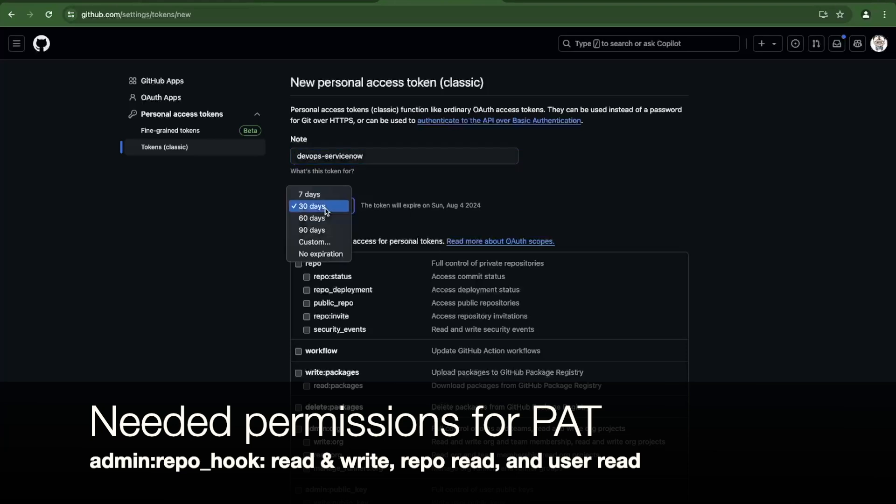
pyautogui.click(426, 198)
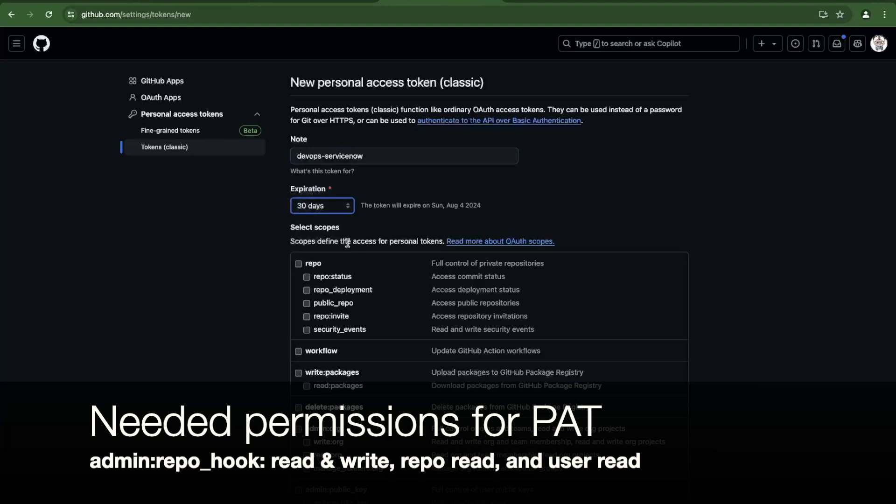
# Grant the token the repo, workflow, admin:org and user scopes.
pyautogui.scroll(-1, 341, 254)
pyautogui.scroll(-2, 341, 253)
pyautogui.click(299, 163)
pyautogui.click(321, 251)
pyautogui.scroll(-2, 320, 253)
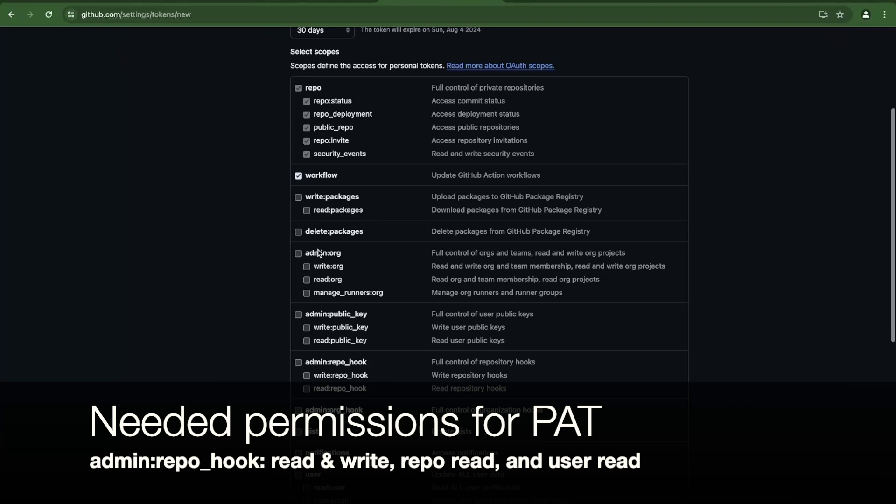
pyautogui.click(329, 253)
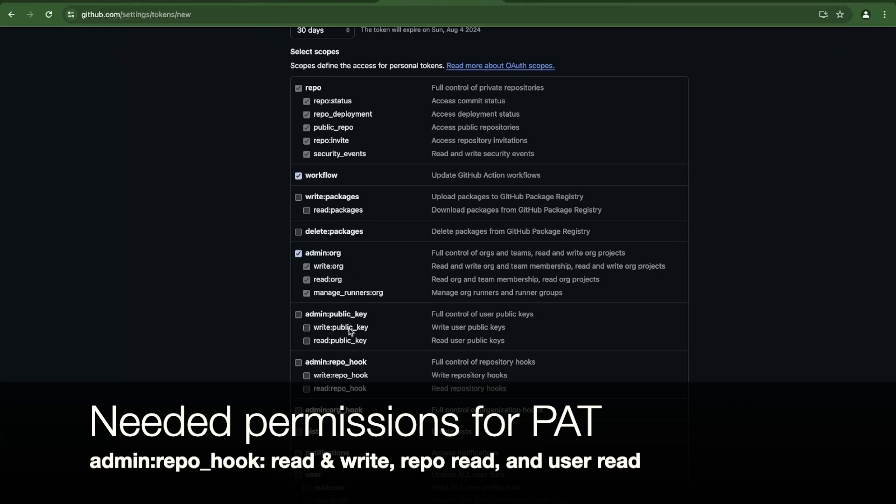
pyautogui.scroll(-3, 352, 333)
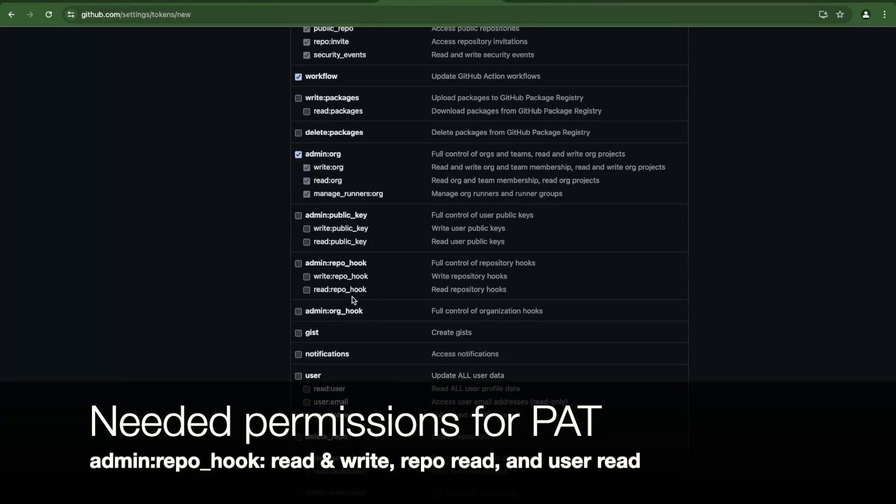
pyautogui.scroll(-2, 352, 305)
pyautogui.scroll(-2, 337, 283)
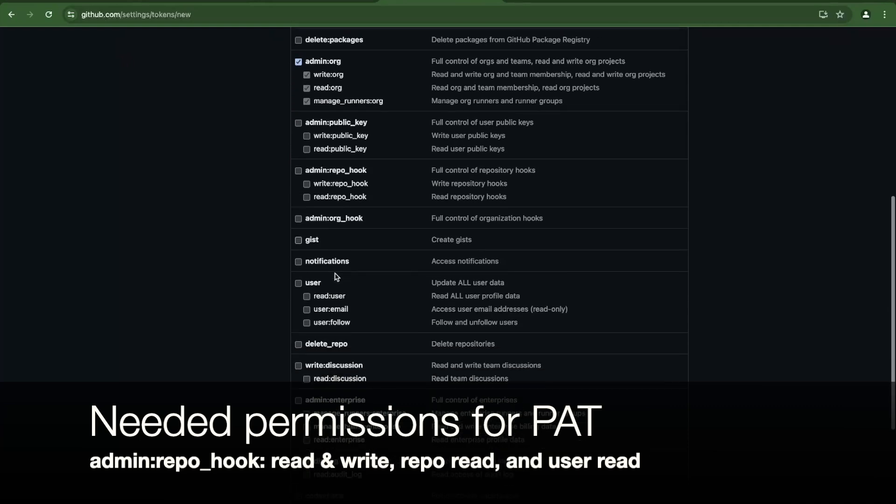
pyautogui.click(299, 277)
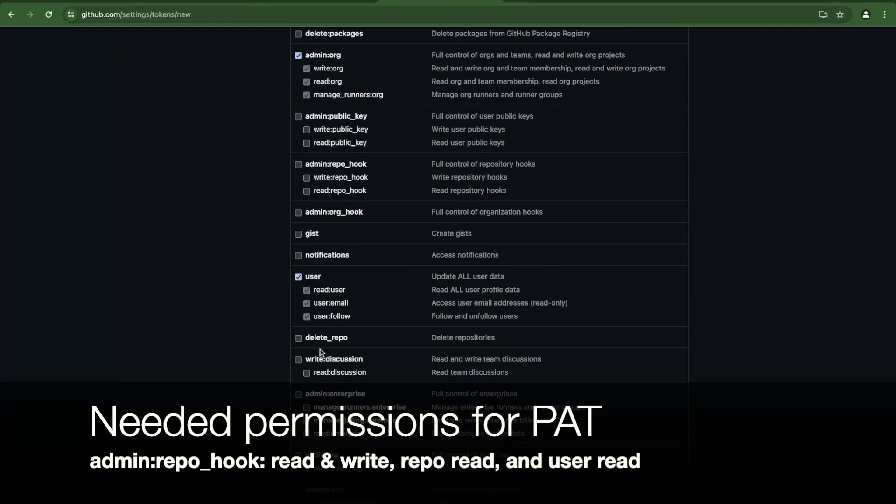
pyautogui.scroll(-1, 321, 353)
pyautogui.scroll(-2, 321, 353)
pyautogui.scroll(-3, 316, 354)
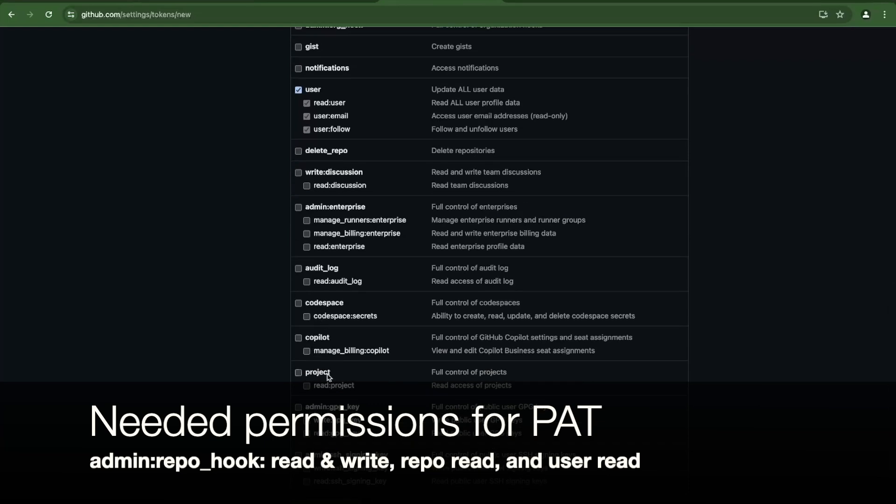
pyautogui.scroll(6, 329, 376)
pyautogui.scroll(3, 330, 377)
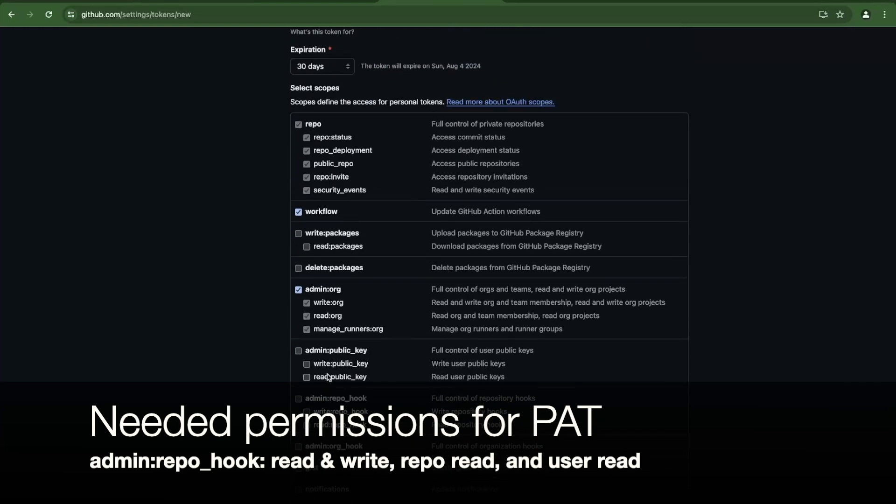
pyautogui.scroll(-2, 329, 378)
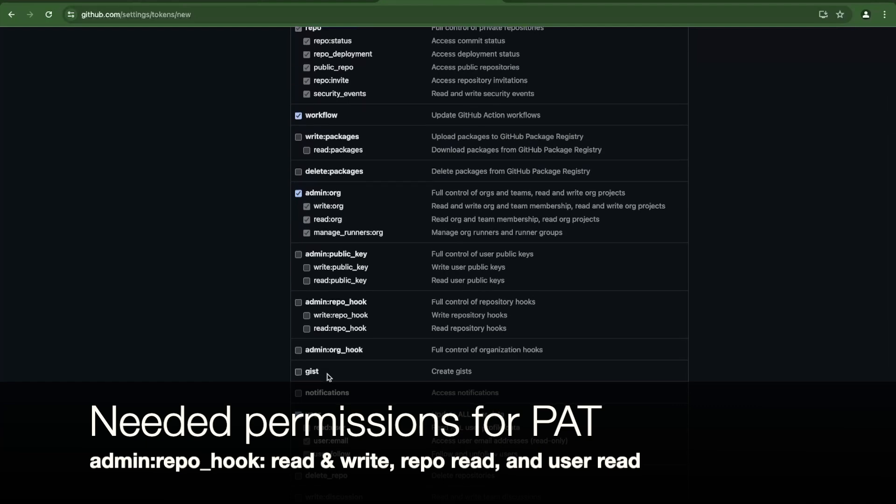
pyautogui.scroll(-3, 329, 377)
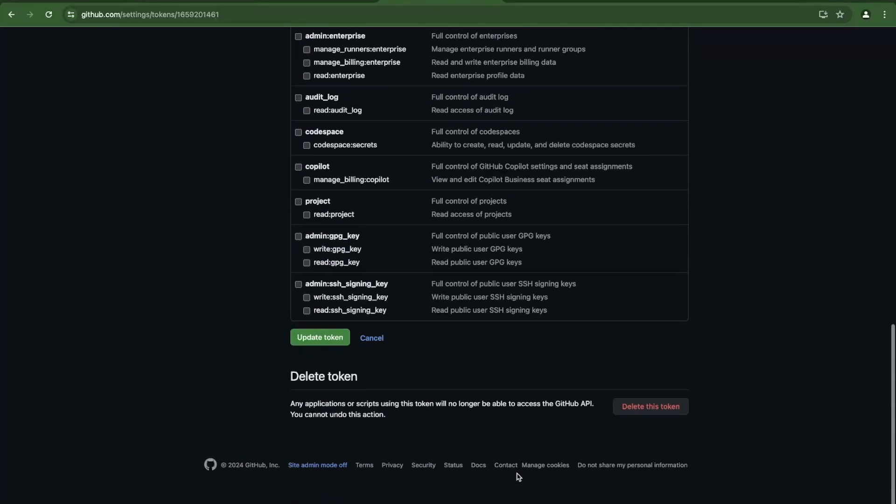
pyautogui.scroll(1, 619, 472)
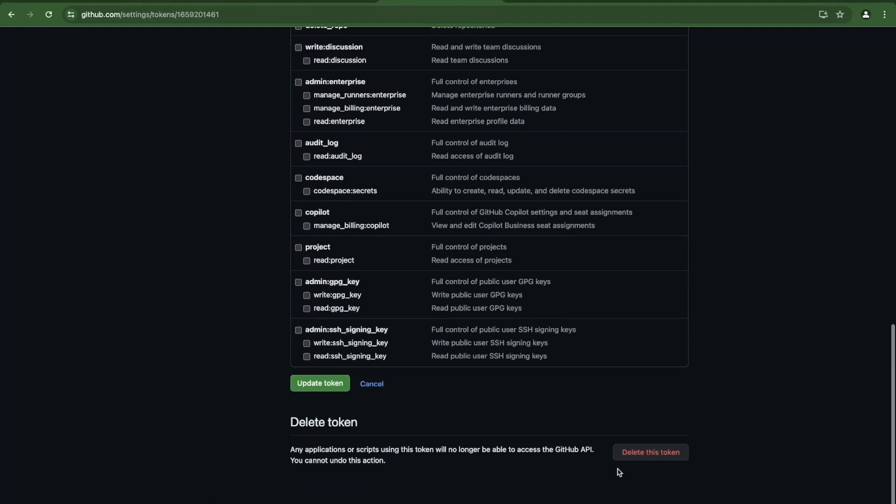
# Save the token's updated scopes with Update token.
pyautogui.click(329, 384)
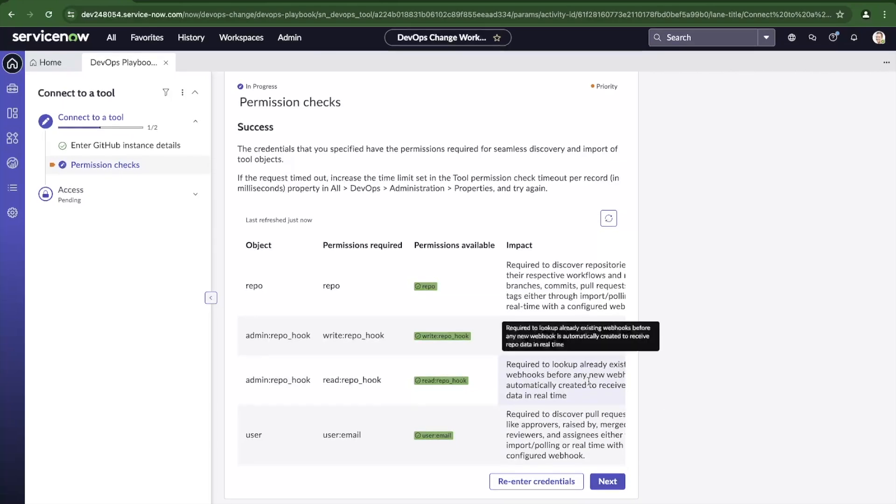
# Continue past the successful permission checks, leave Maintained by groups empty, and skip tool access.
pyautogui.click(606, 486)
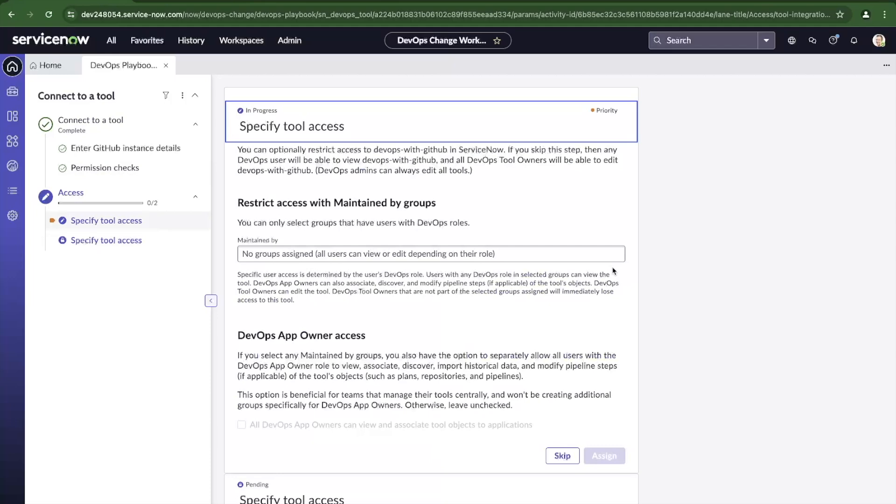
pyautogui.scroll(-1, 352, 216)
pyautogui.click(344, 222)
pyautogui.click(351, 184)
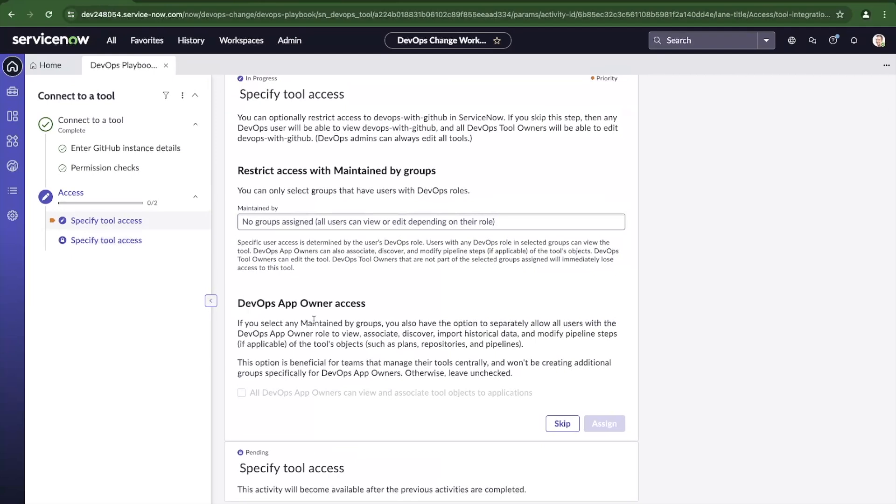
pyautogui.moveTo(303, 322); pyautogui.dragTo(380, 323)
pyautogui.click(321, 223)
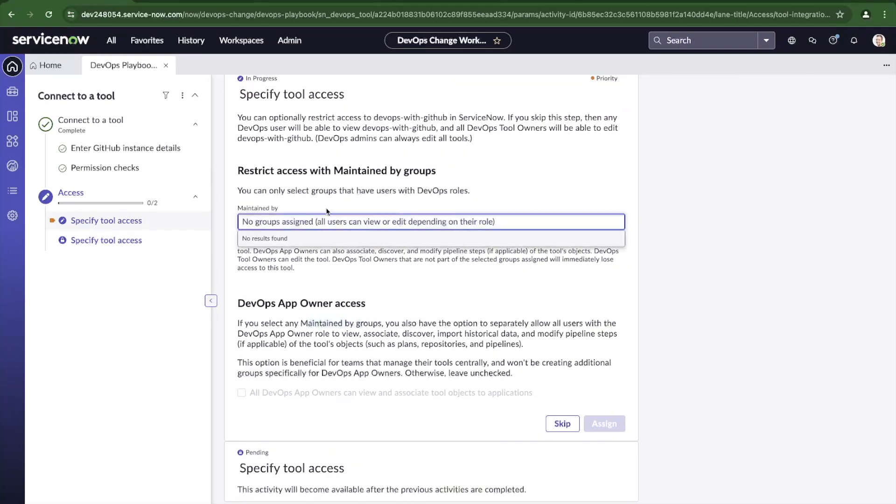
pyautogui.write('br')
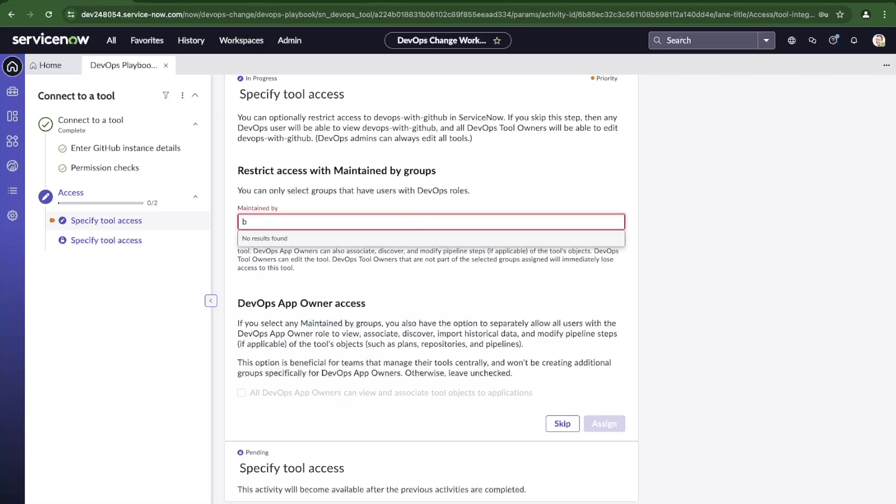
pyautogui.press('BackSpace')
pyautogui.click(550, 399)
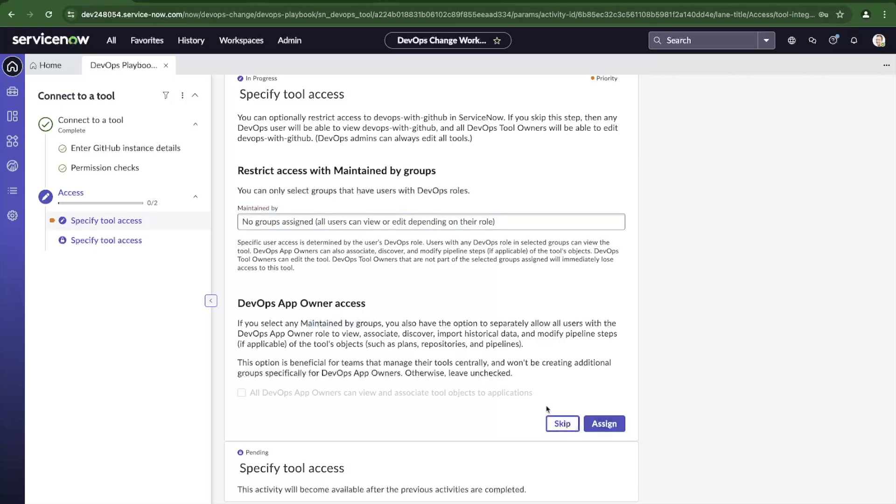
pyautogui.click(556, 422)
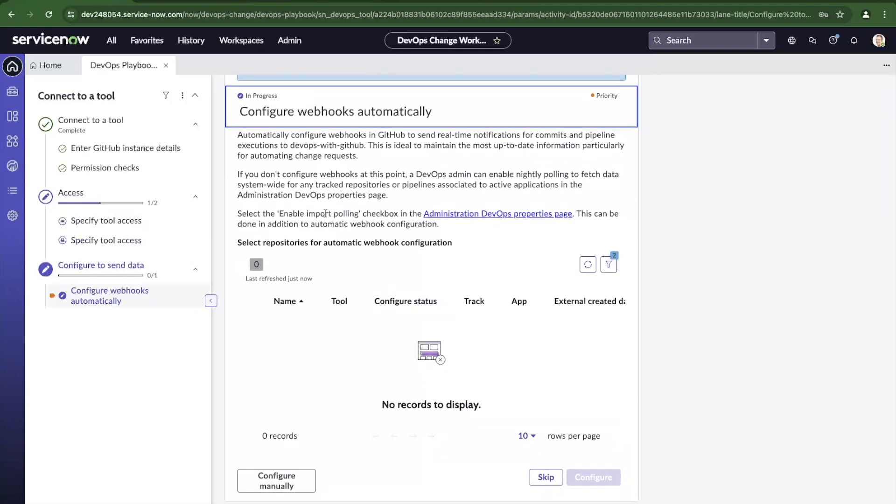
# Browse to the second page of repositories and skip automatic webhook configuration.
pyautogui.scroll(-1, 476, 362)
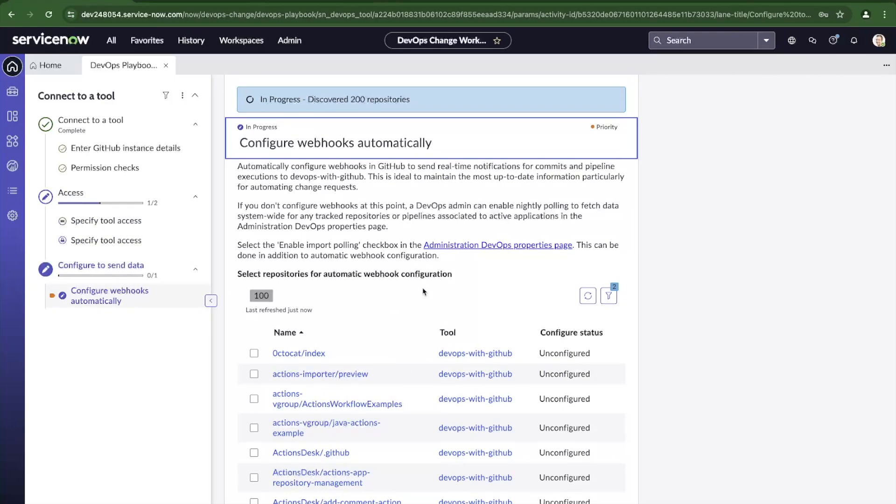
pyautogui.scroll(-4, 424, 292)
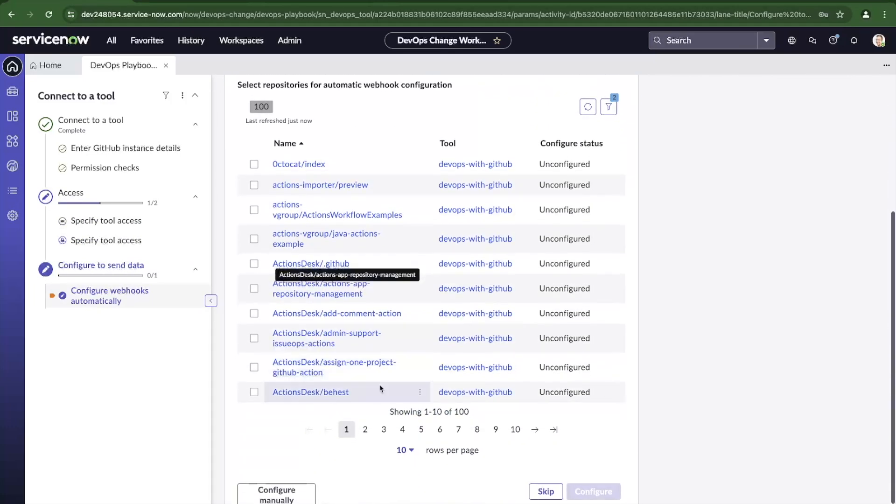
pyautogui.click(365, 430)
pyautogui.scroll(-1, 491, 430)
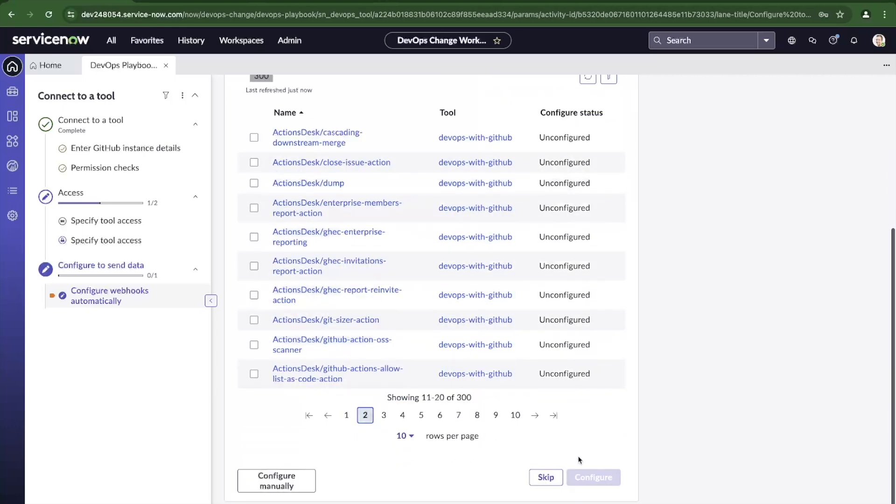
pyautogui.click(546, 477)
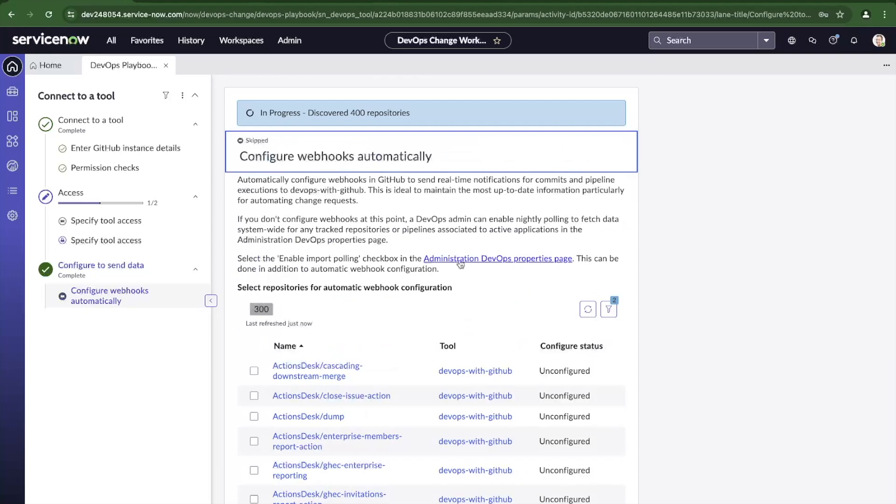
pyautogui.scroll(-5, 449, 252)
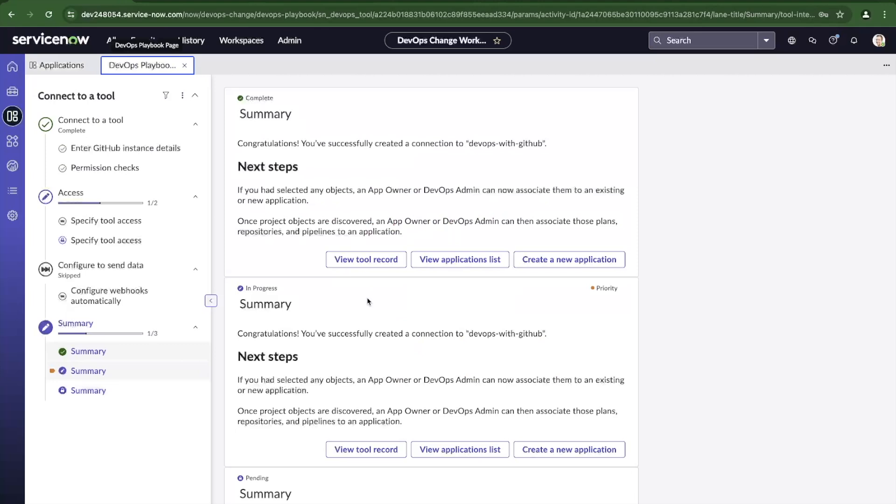
# Open the devops-with-github tool record and dismiss both alert banners.
pyautogui.click(353, 258)
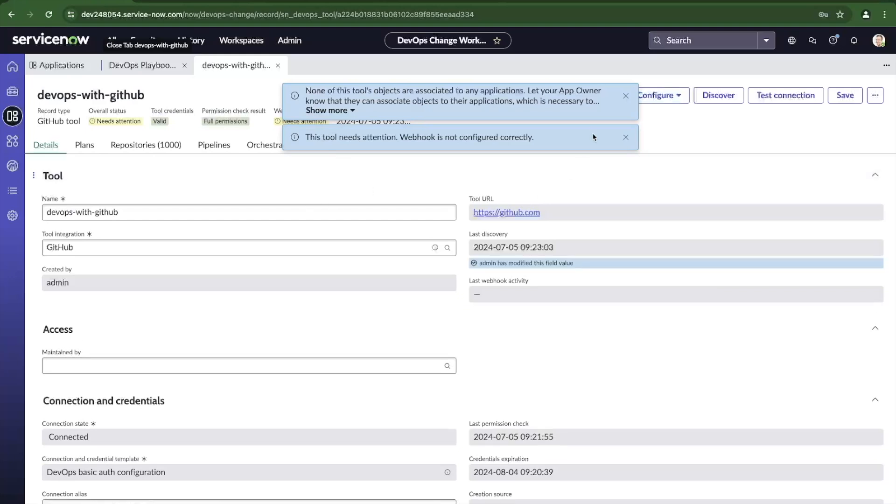
pyautogui.click(626, 96)
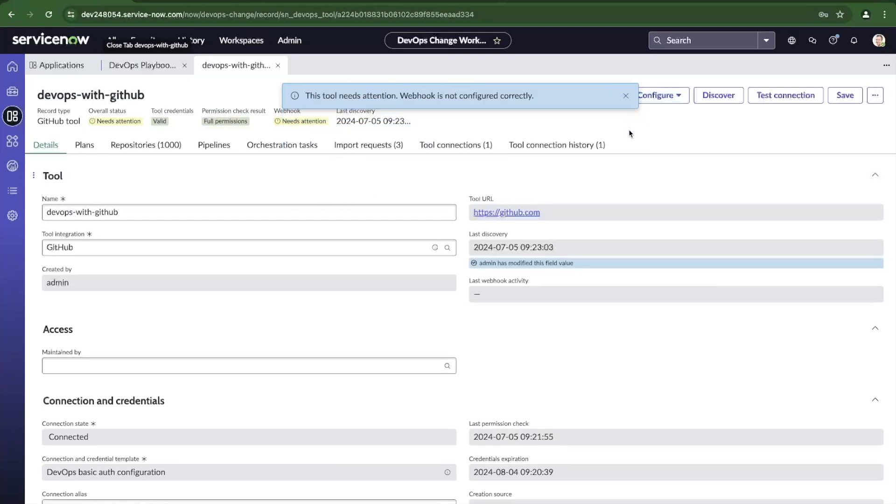
pyautogui.click(626, 96)
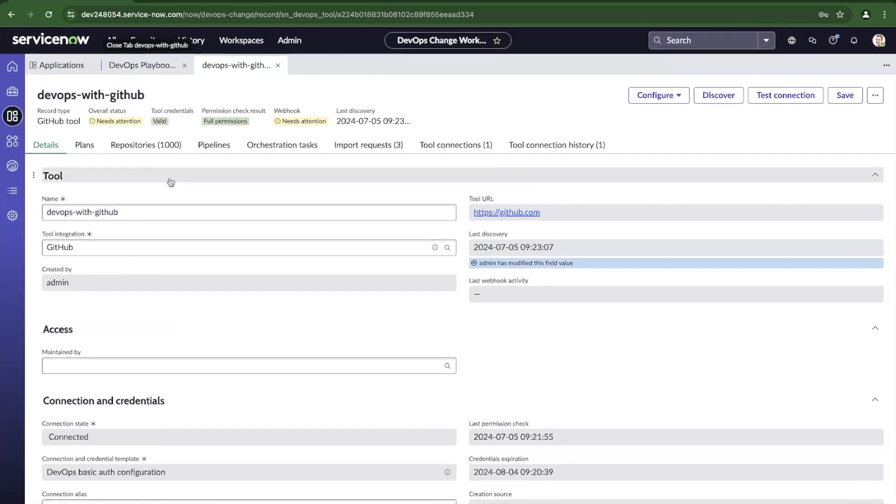
# Review the Plans, Repositories and Tool connections tabs, then open a repository's branches.
pyautogui.click(84, 146)
pyautogui.click(140, 147)
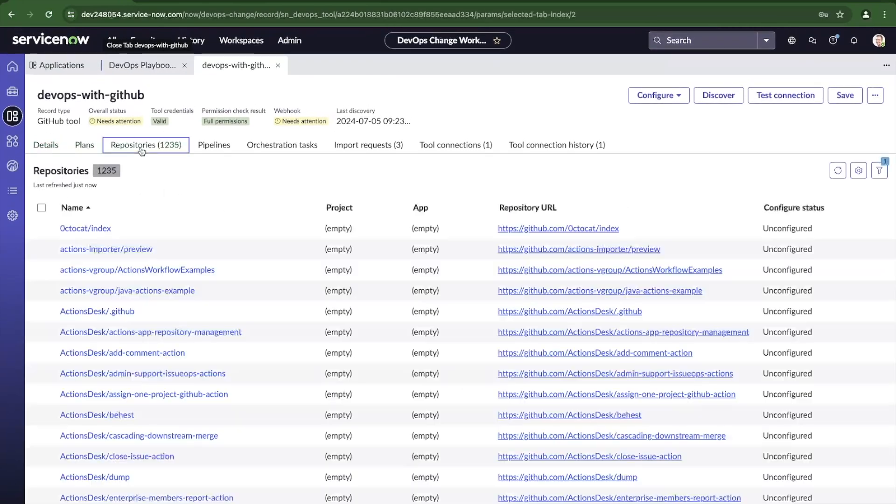
pyautogui.click(424, 153)
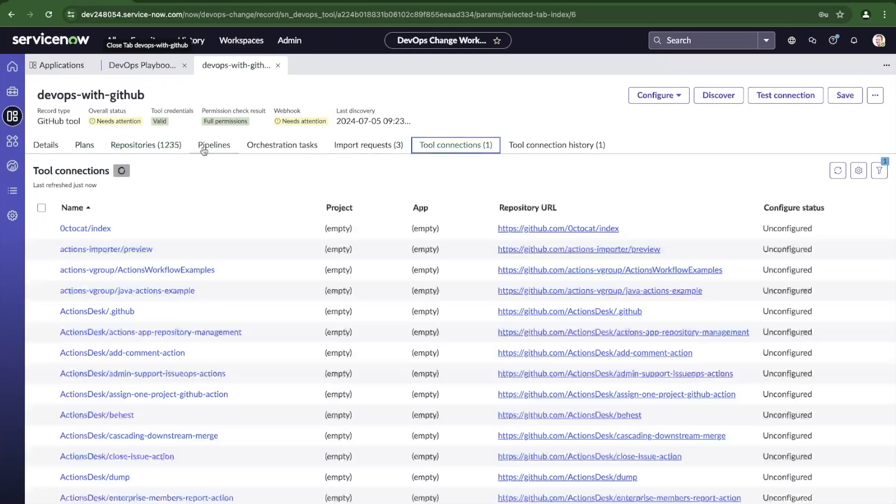
pyautogui.click(168, 148)
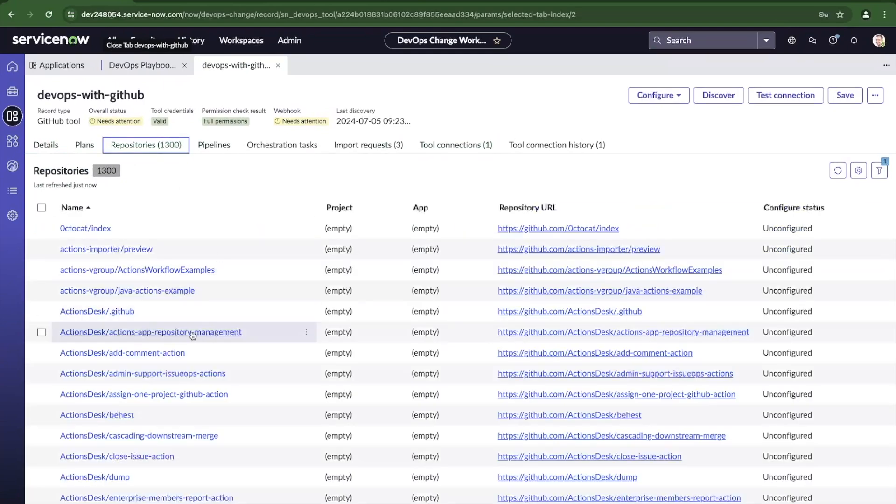
pyautogui.scroll(-3, 135, 332)
pyautogui.scroll(3, 133, 270)
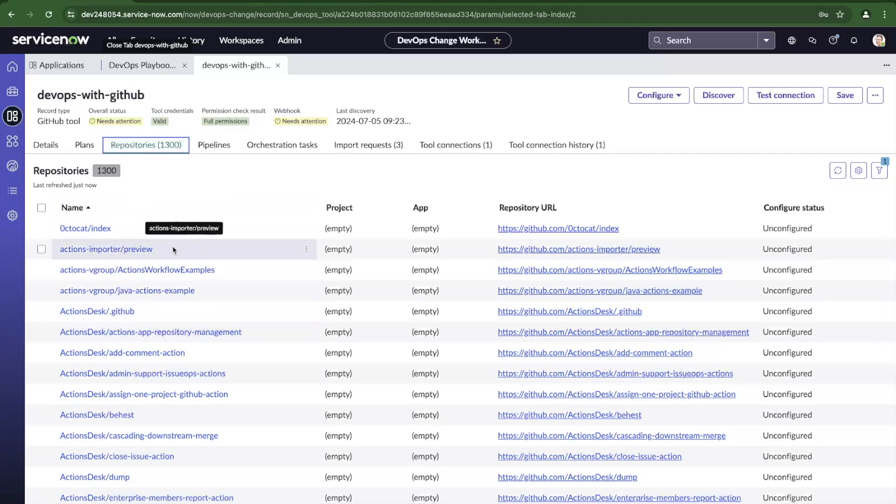
pyautogui.scroll(-3, 194, 275)
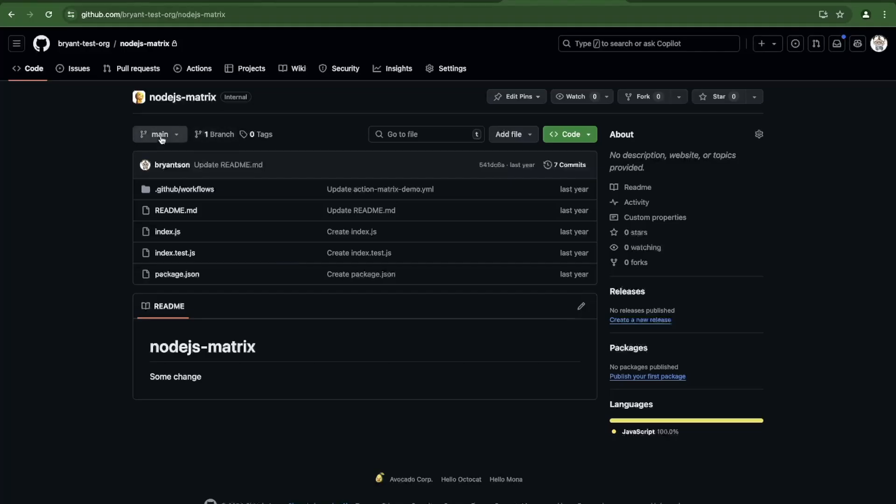
pyautogui.click(160, 134)
# Create a test branch from main in nodejs-matrix and start a new file named test.js.
pyautogui.write('test')
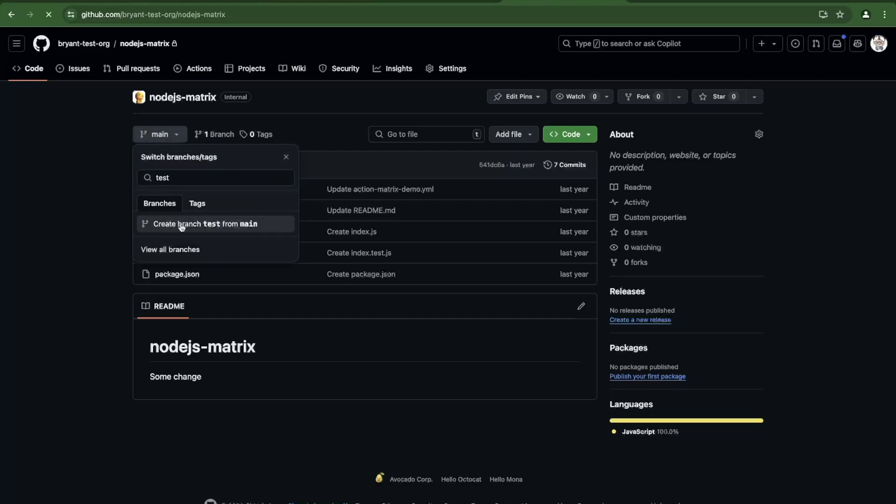
pyautogui.click(511, 135)
pyautogui.click(528, 165)
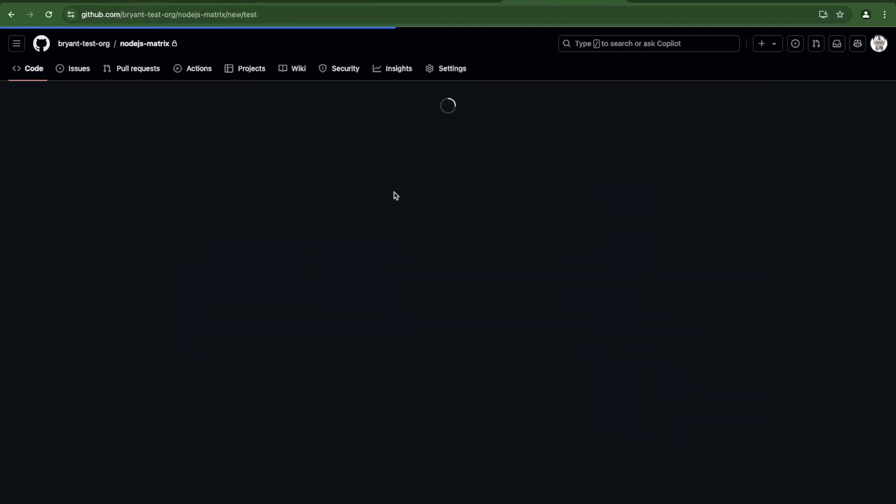
pyautogui.click(156, 96)
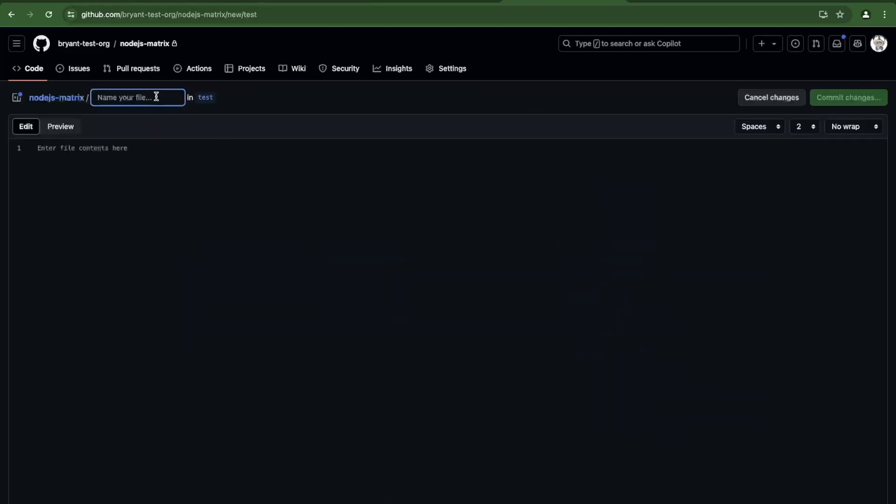
pyautogui.write('test.js')
# Write test.js with a 'Here is a test file' comment and a print("Hello") line.
pyautogui.click(133, 252)
pyautogui.write('Test')
pyautogui.press('BackSpace')
pyautogui.press('BackSpace')
pyautogui.press('BackSpace')
pyautogui.write('/')
pyautogui.write('Here ')
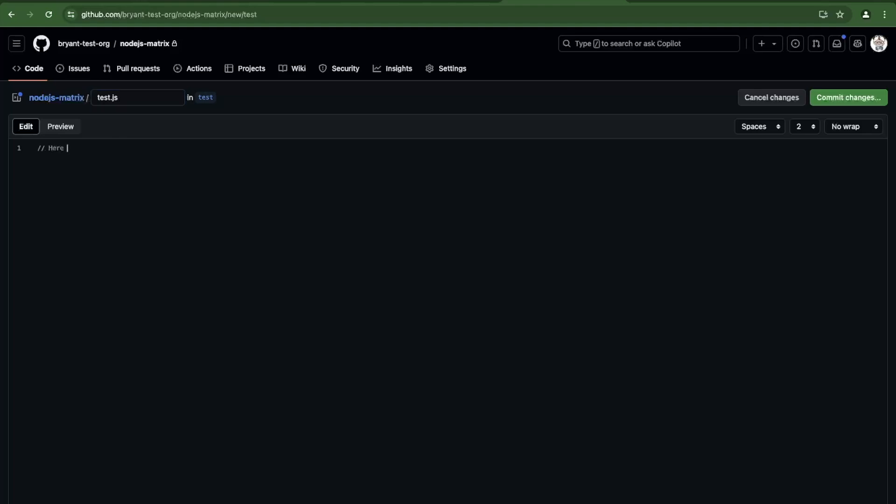
pyautogui.write('is a test file')
pyautogui.press('Return')
pyautogui.press('Return')
pyautogui.write('co')
pyautogui.press('BackSpace')
pyautogui.press('BackSpace')
pyautogui.write('print("Hello");')
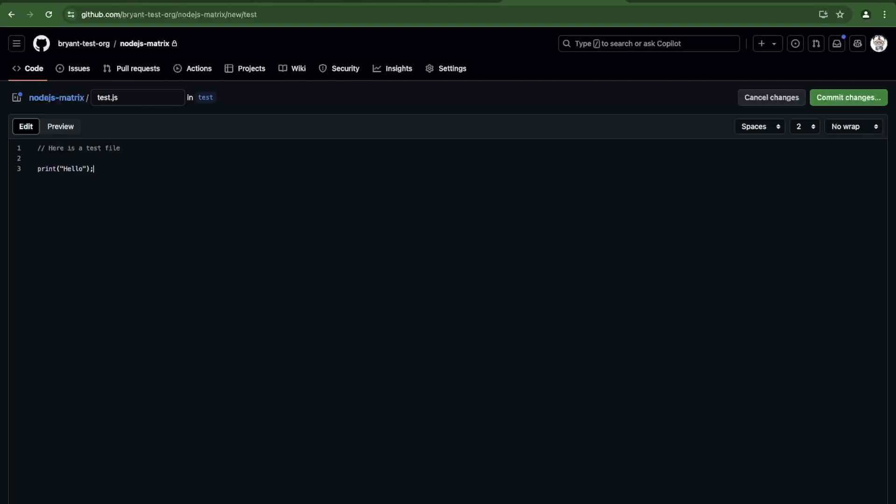
pyautogui.press('BackSpace')
# Commit test.js directly to the test branch, then view nodejs-matrix's Branches list in ServiceNow.
pyautogui.click(829, 99)
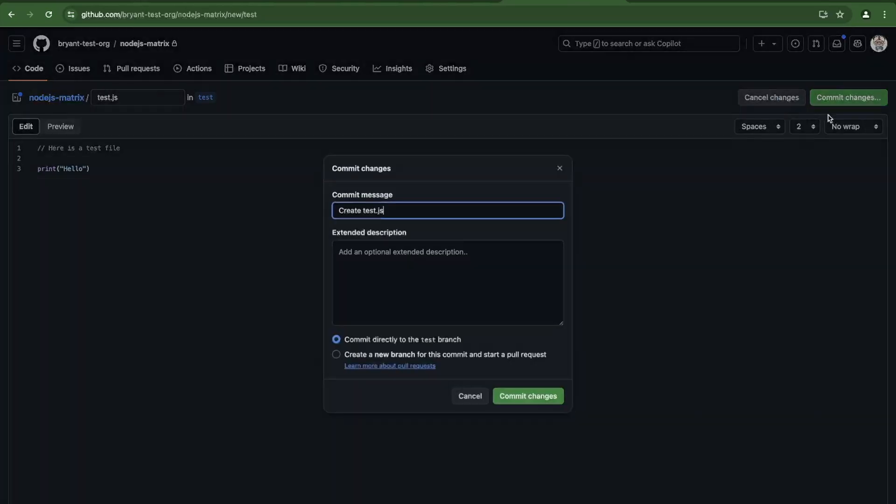
pyautogui.click(525, 396)
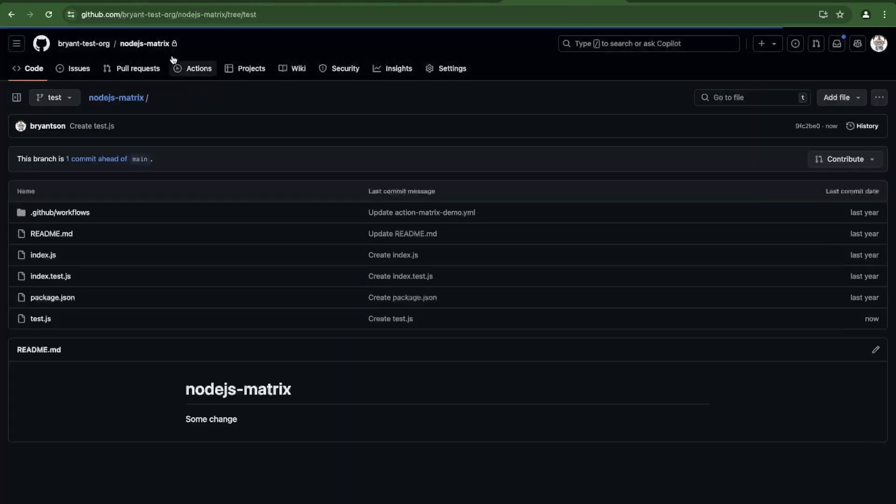
pyautogui.click(155, 71)
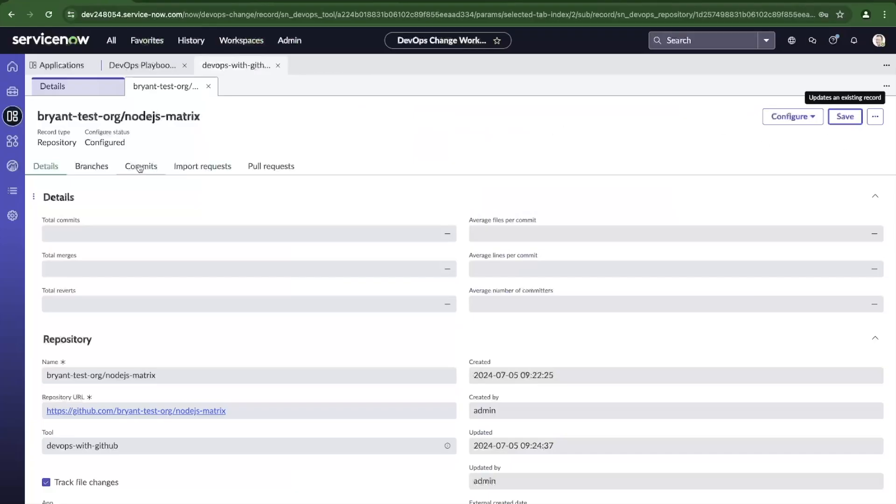
pyautogui.click(92, 167)
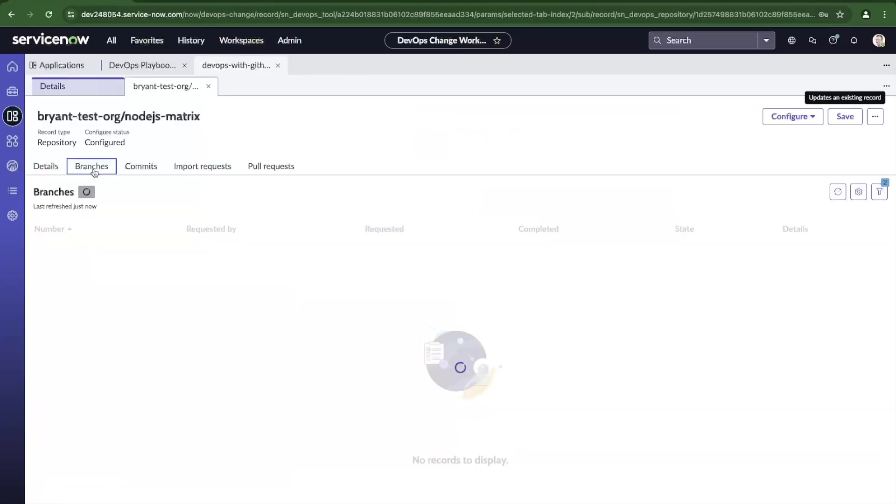